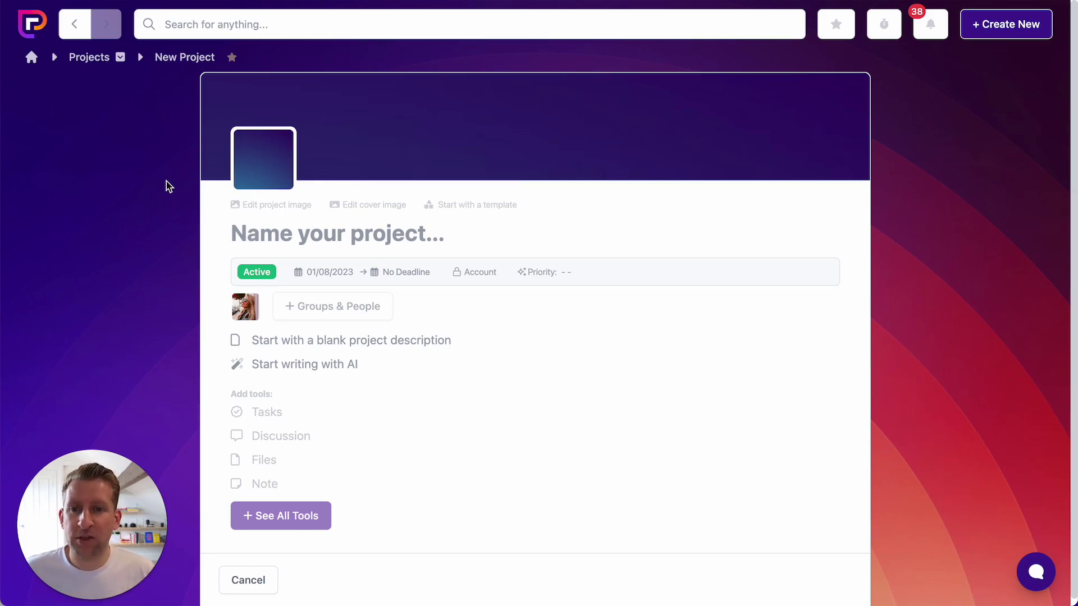
Bring up the project image picker from 'Edit project image'
left_click(266, 209)
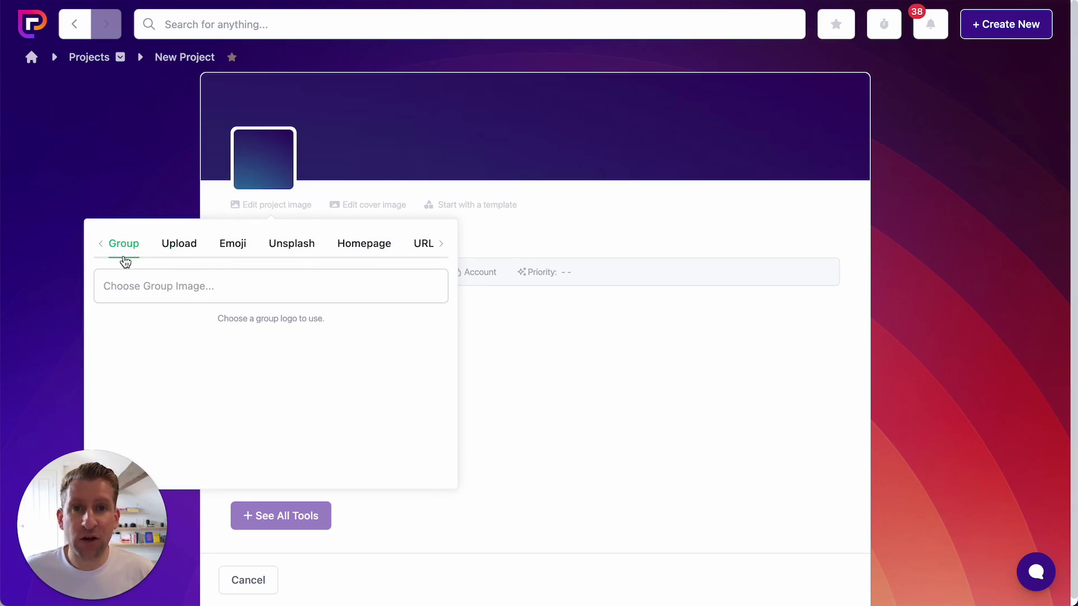
Browse the Upload, Emoji, Unsplash, Homepage and URL image sources
left_click(185, 256)
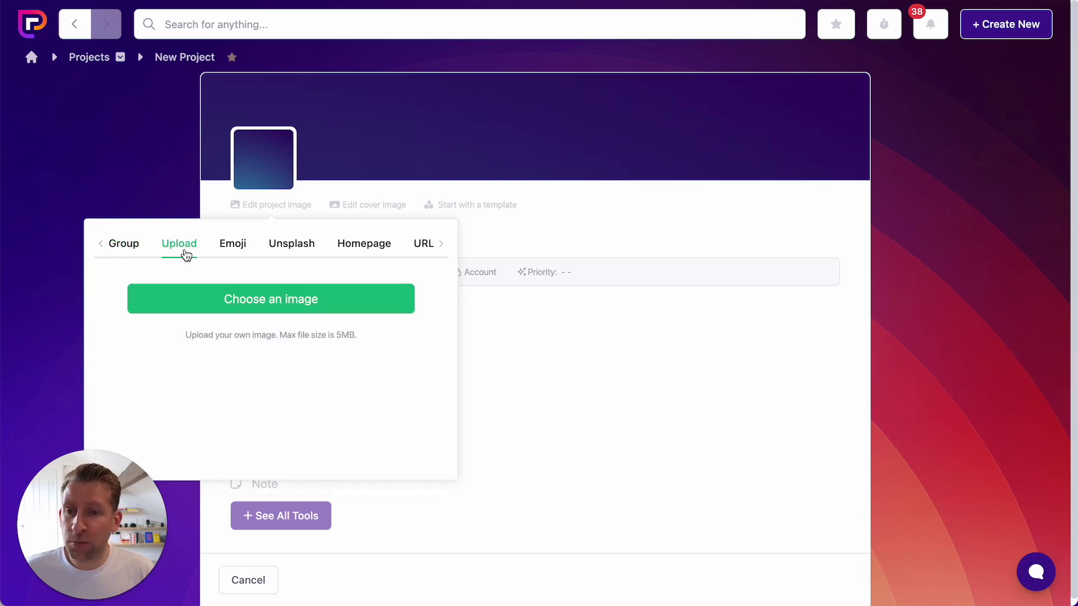
left_click(238, 249)
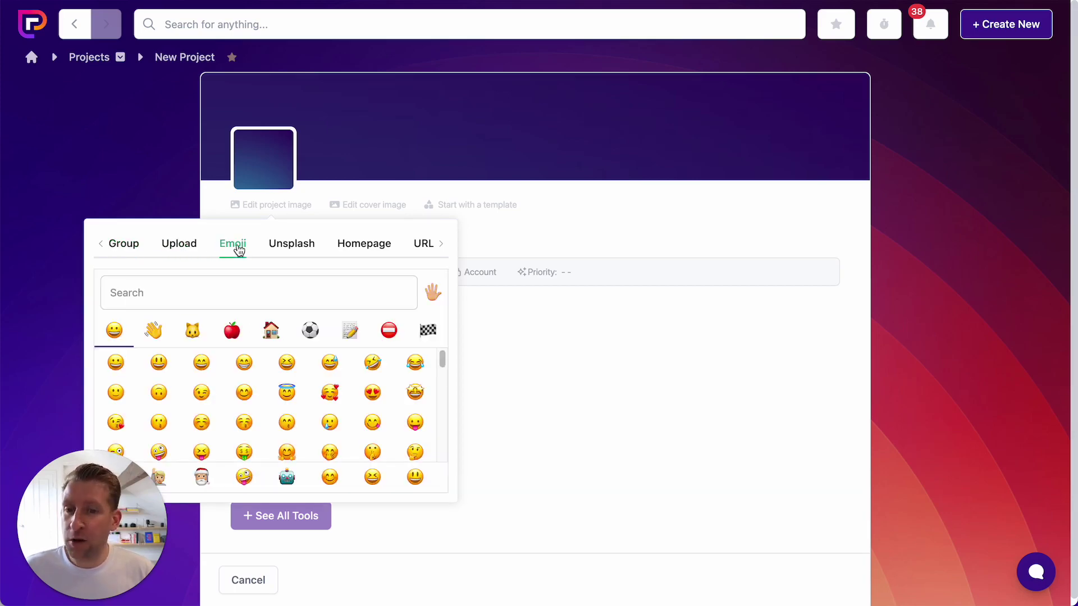
left_click(304, 253)
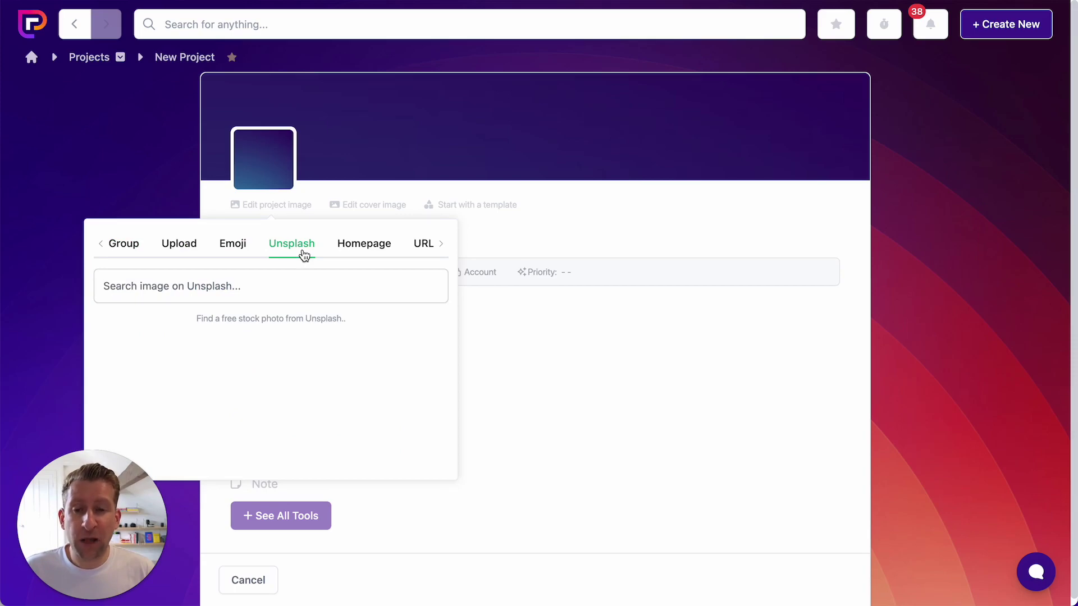
left_click(375, 247)
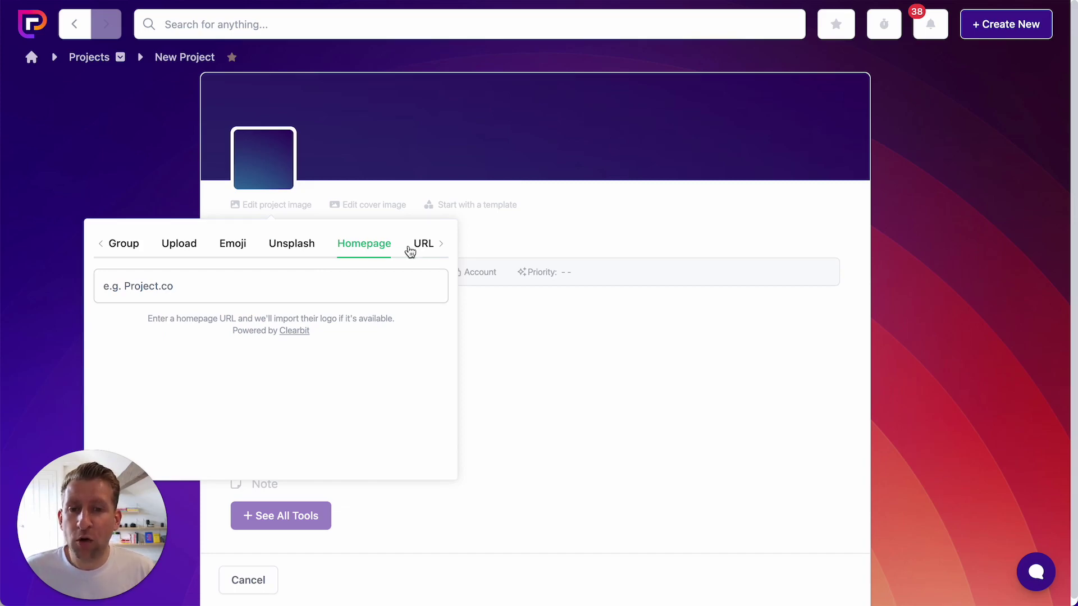
left_click(427, 248)
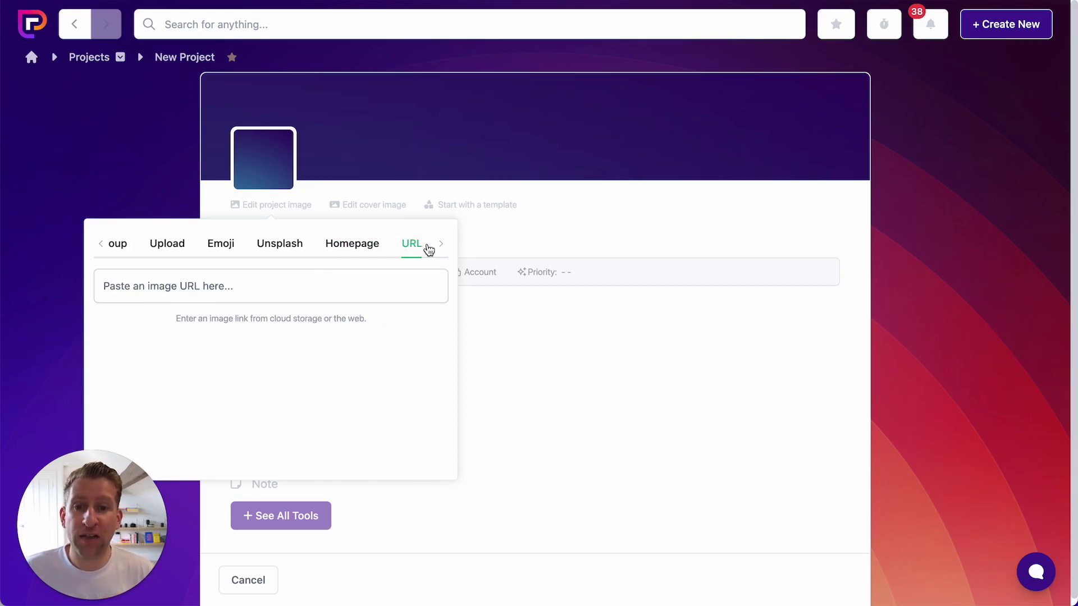
Use the Art Creative group logo as the project image
left_click(118, 252)
left_click(139, 283)
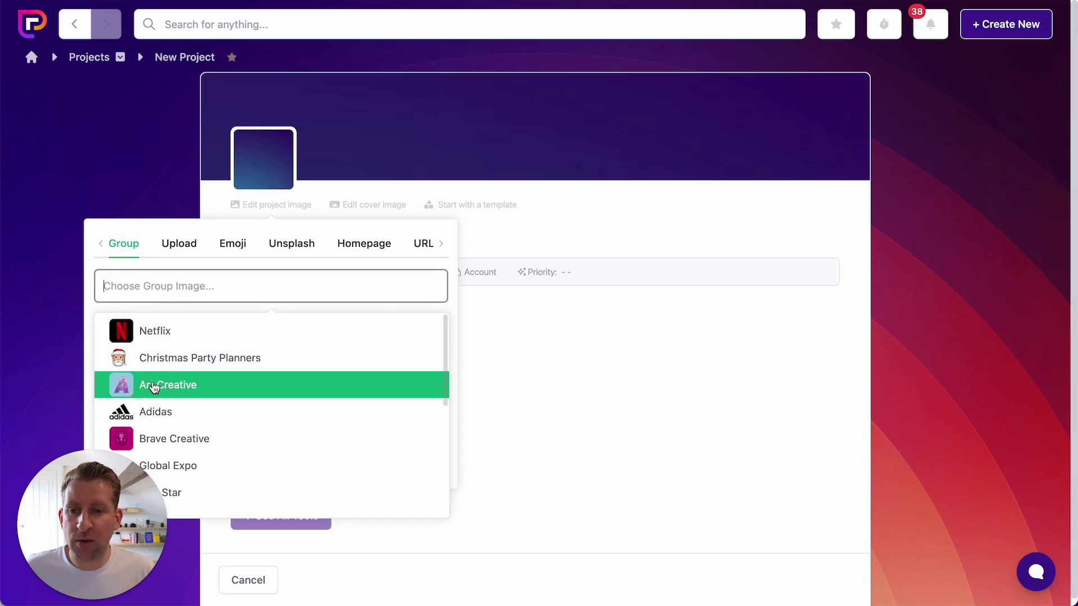
left_click(166, 388)
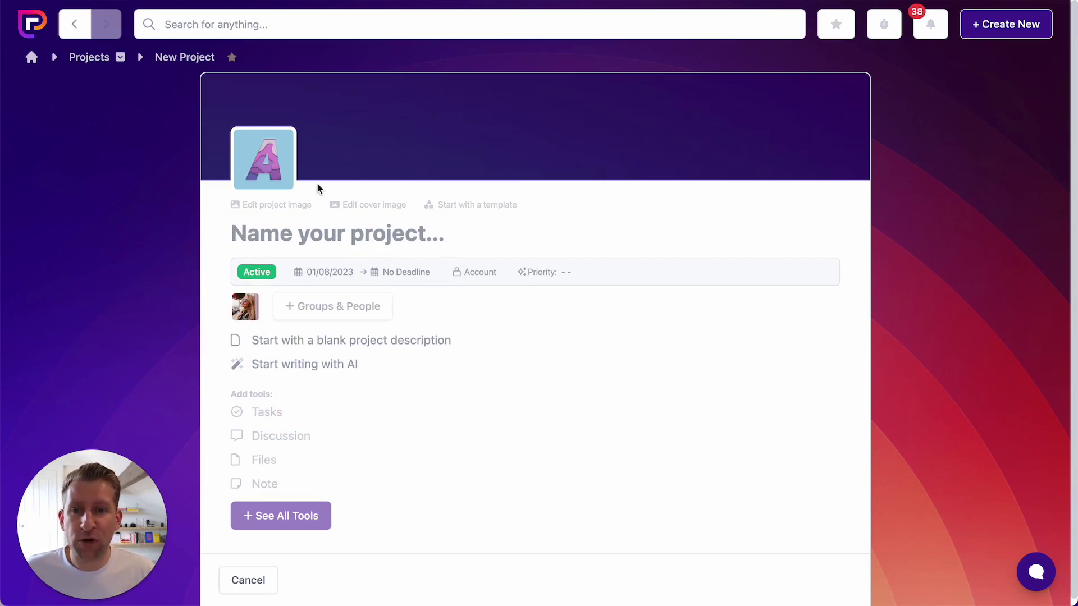
Set the cover to the plain light blue Unsplash photo from a 'light blue texture' search
left_click(369, 207)
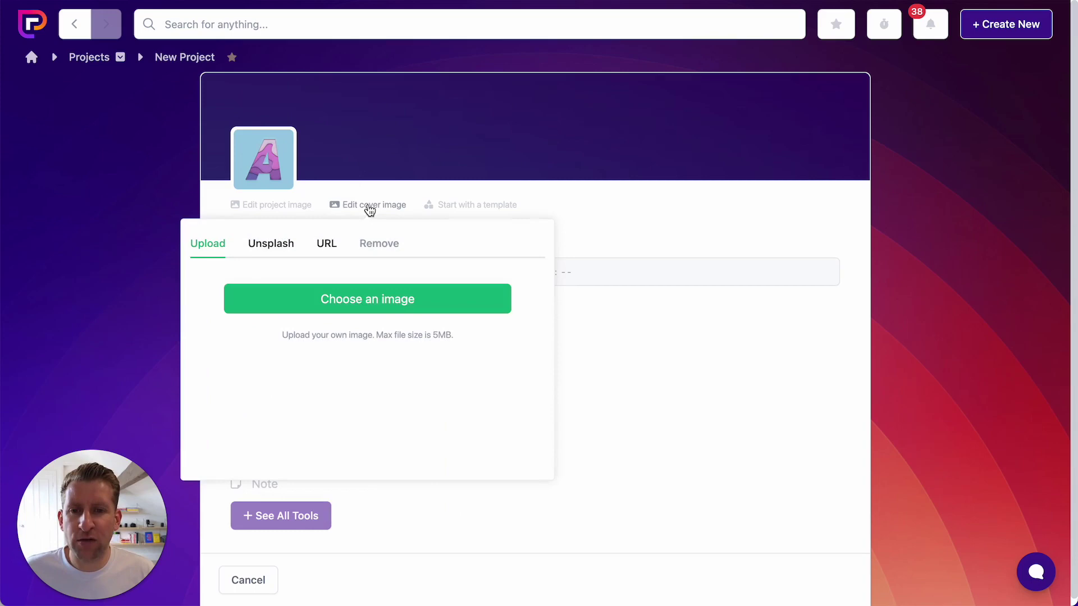
left_click(268, 256)
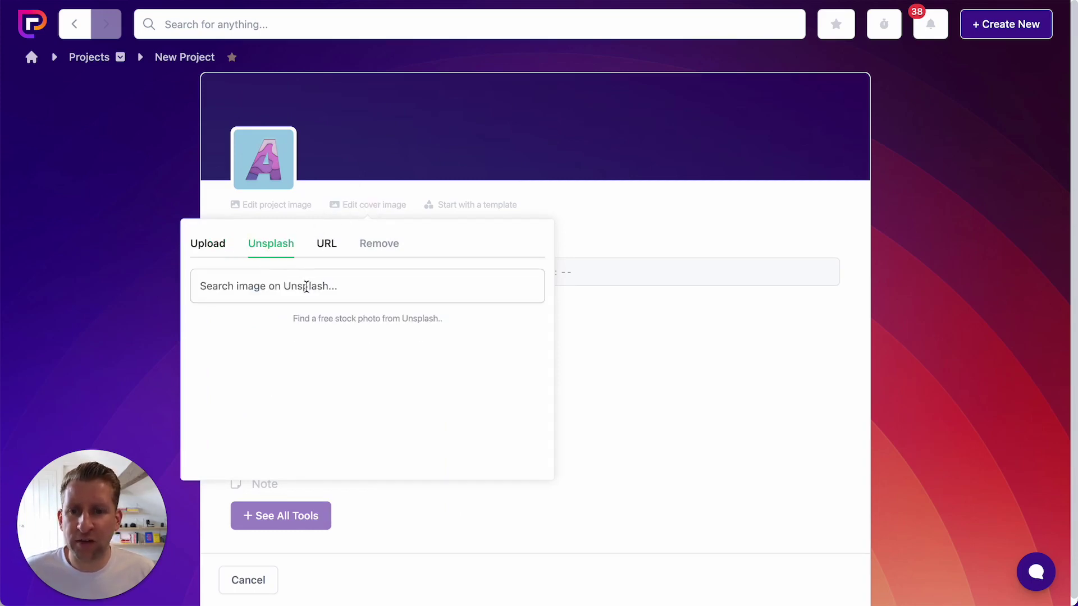
left_click(306, 286)
type("l")
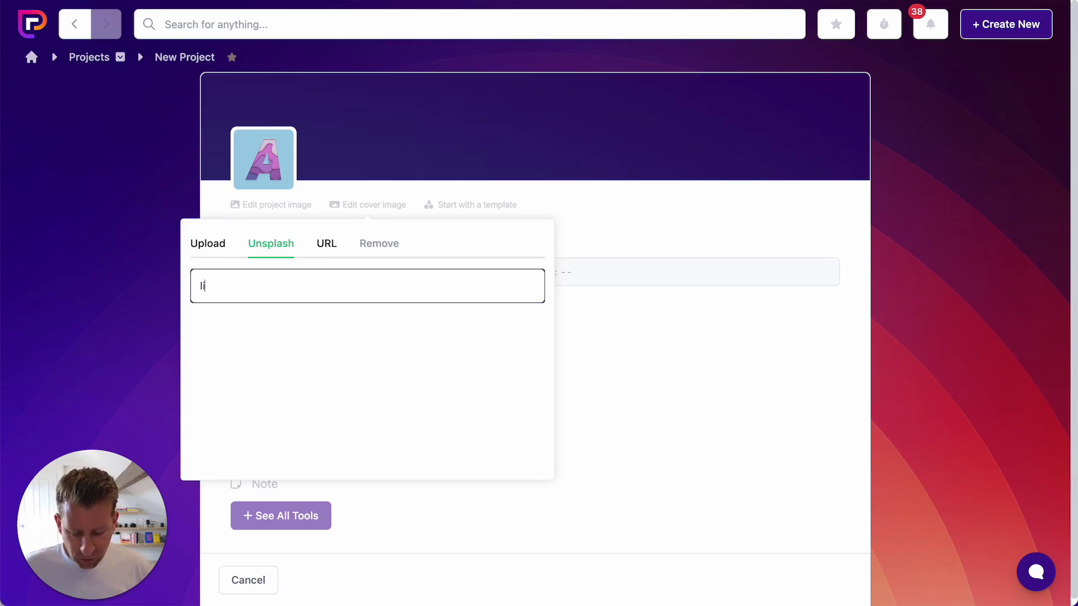
type("ight blue text")
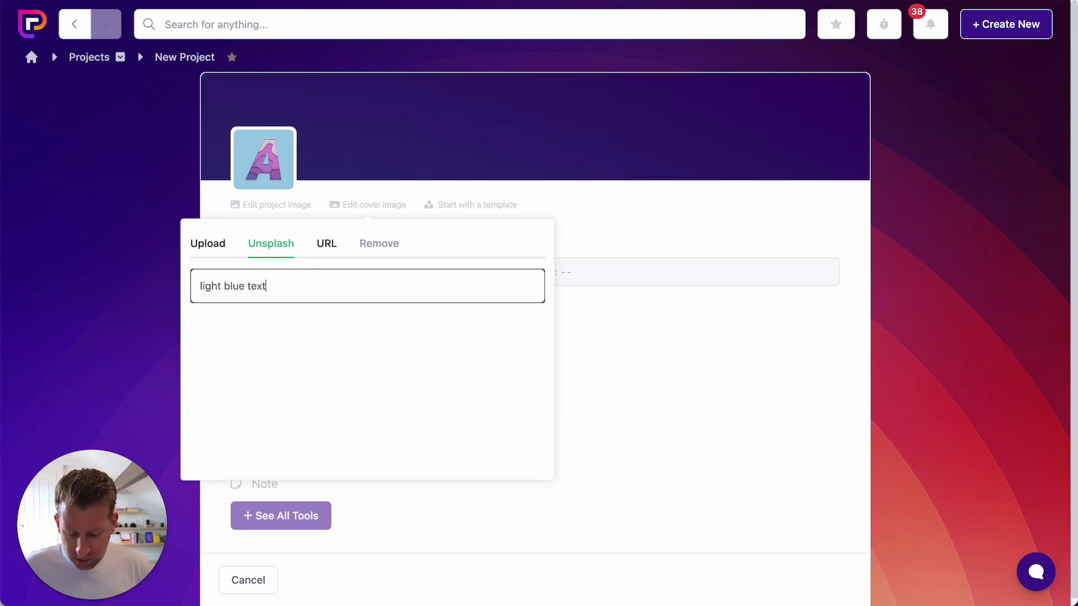
type("ure")
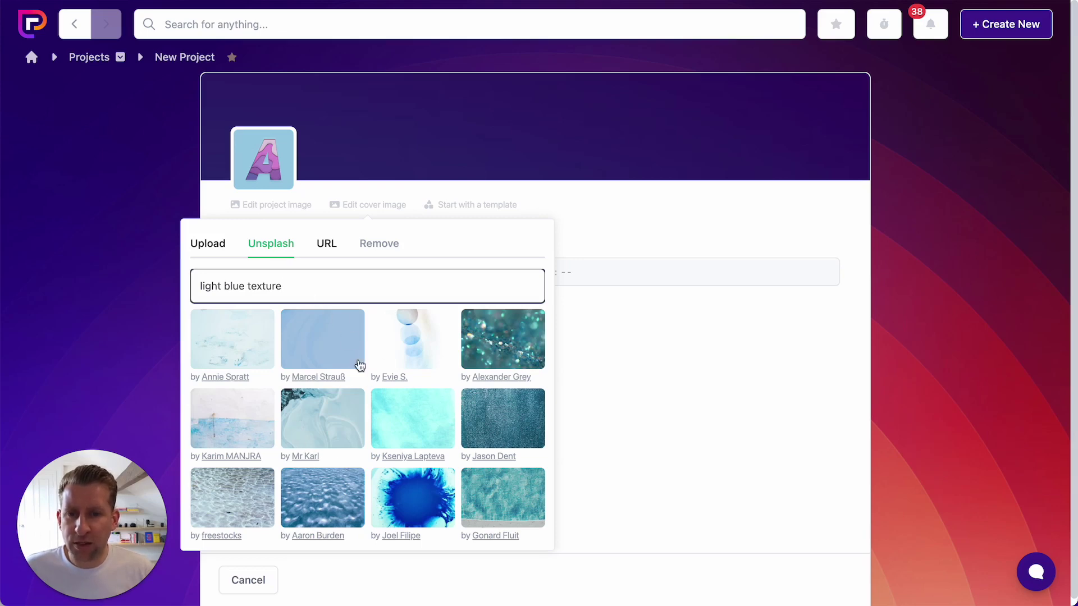
left_click(324, 351)
left_click(116, 292)
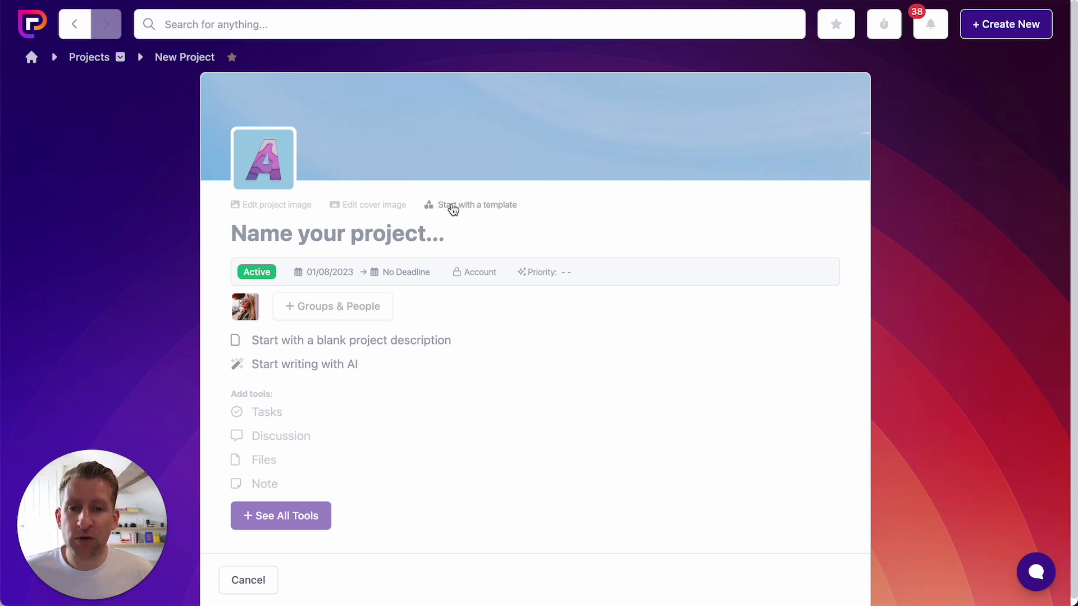
left_click(493, 212)
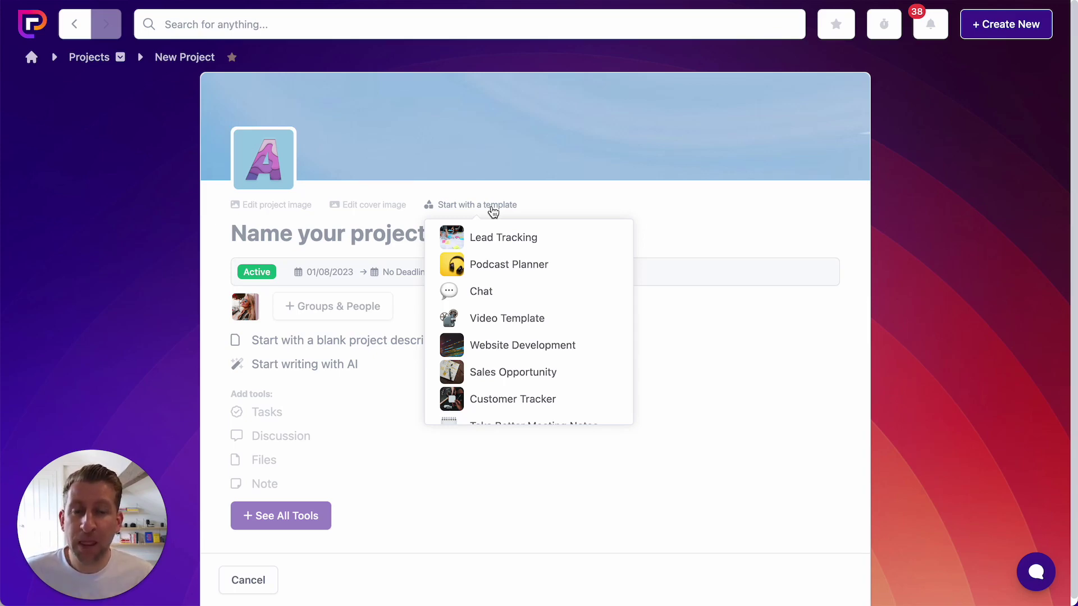
left_click(178, 247)
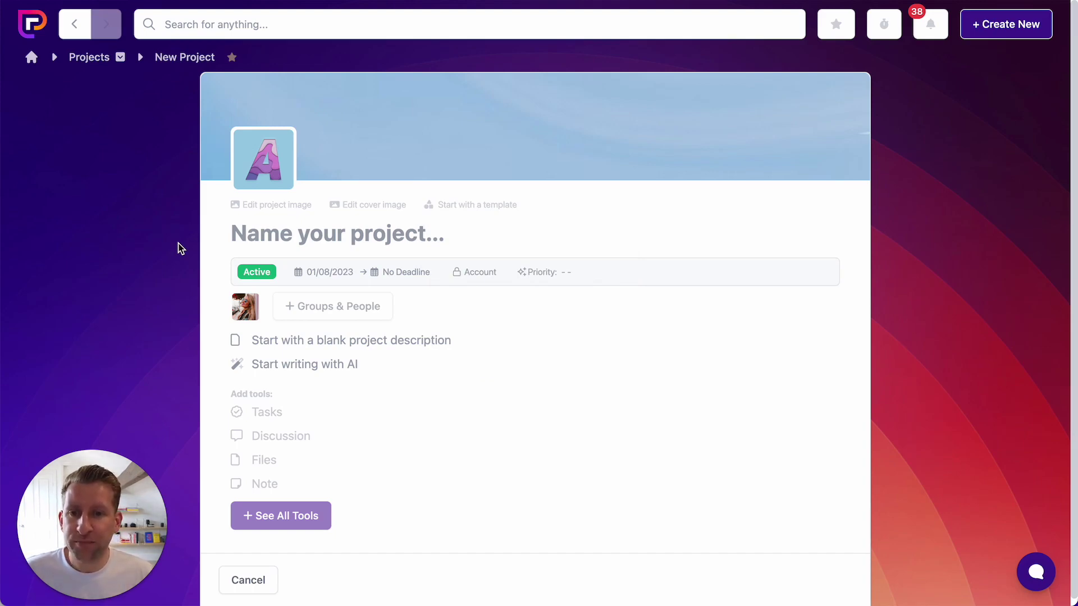
Enter 'Homepage Video' as the project name and confirm it
left_click(279, 238)
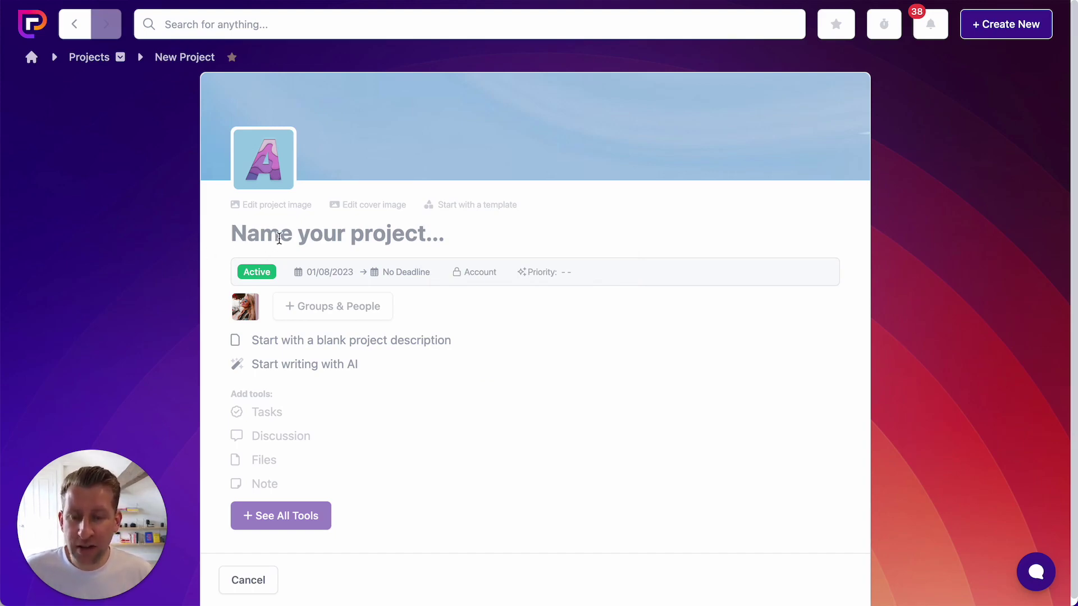
type("Homepa")
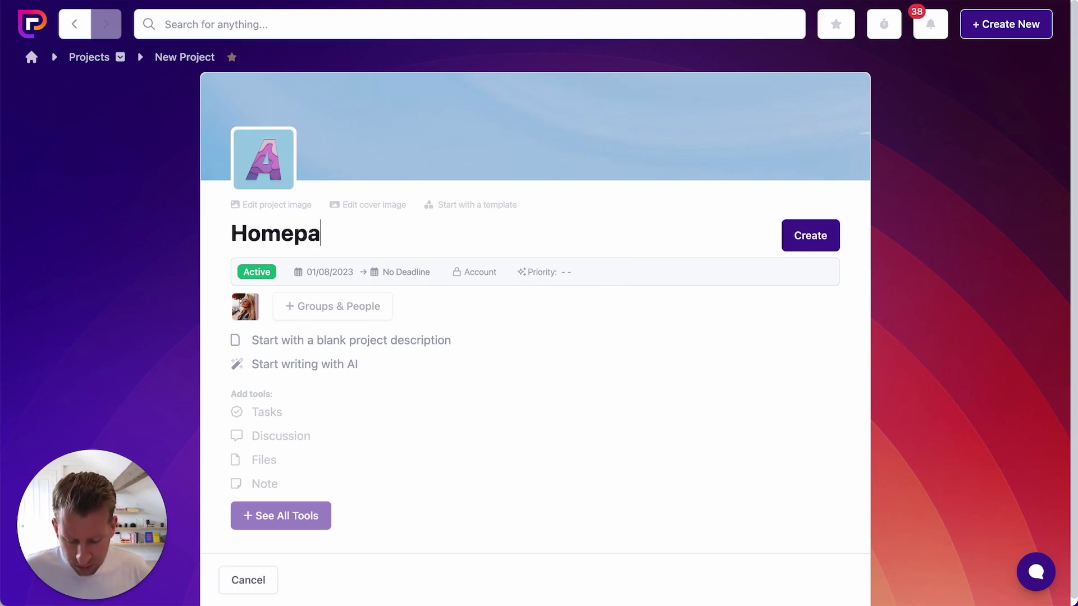
type("ge Video")
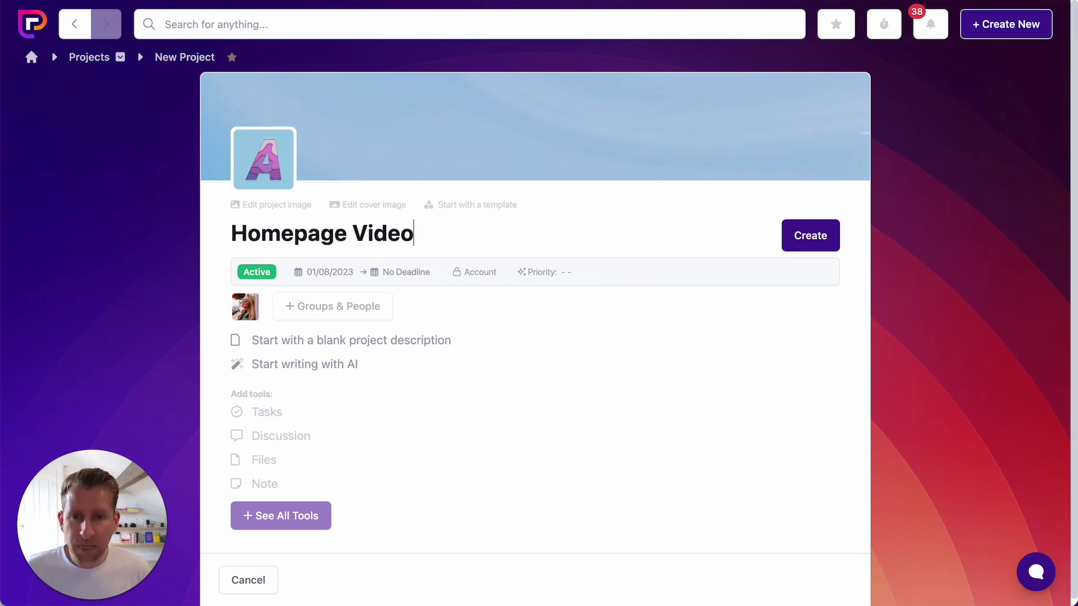
key("Return")
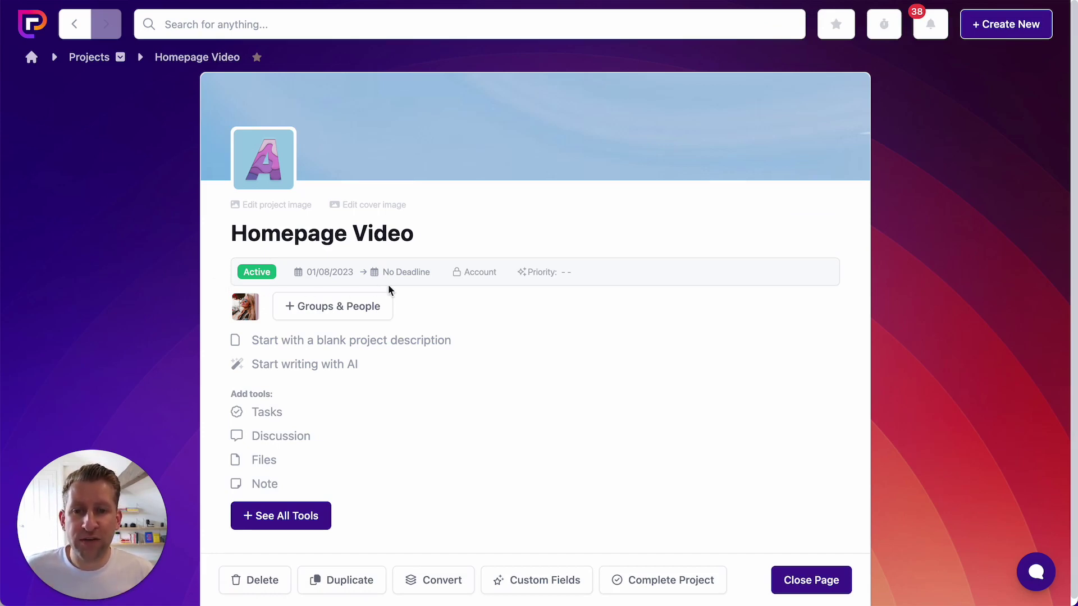
left_click(260, 274)
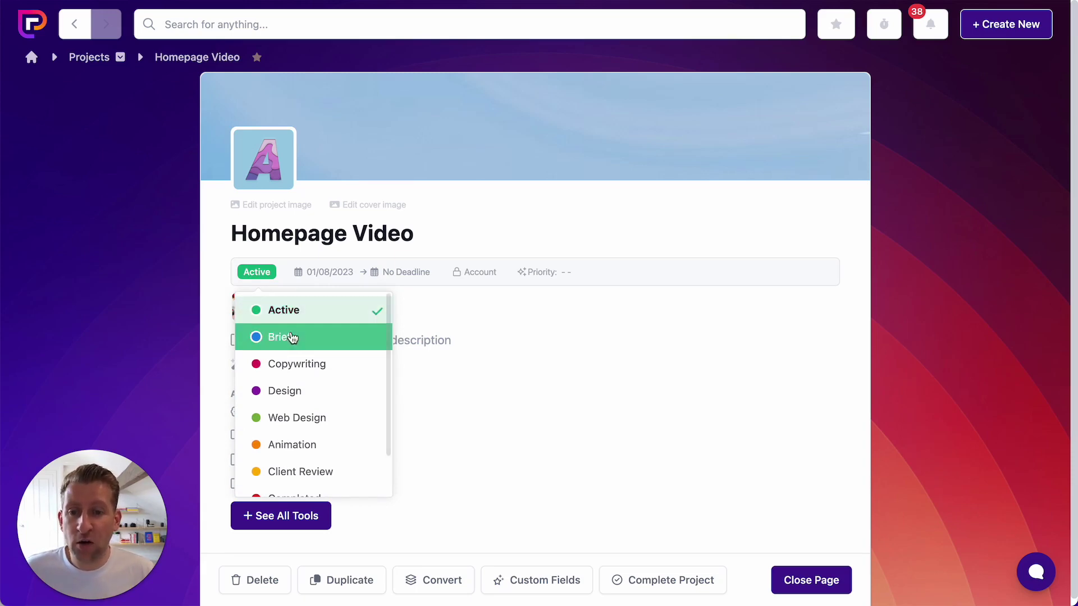
scroll(270, 340, "down", 1)
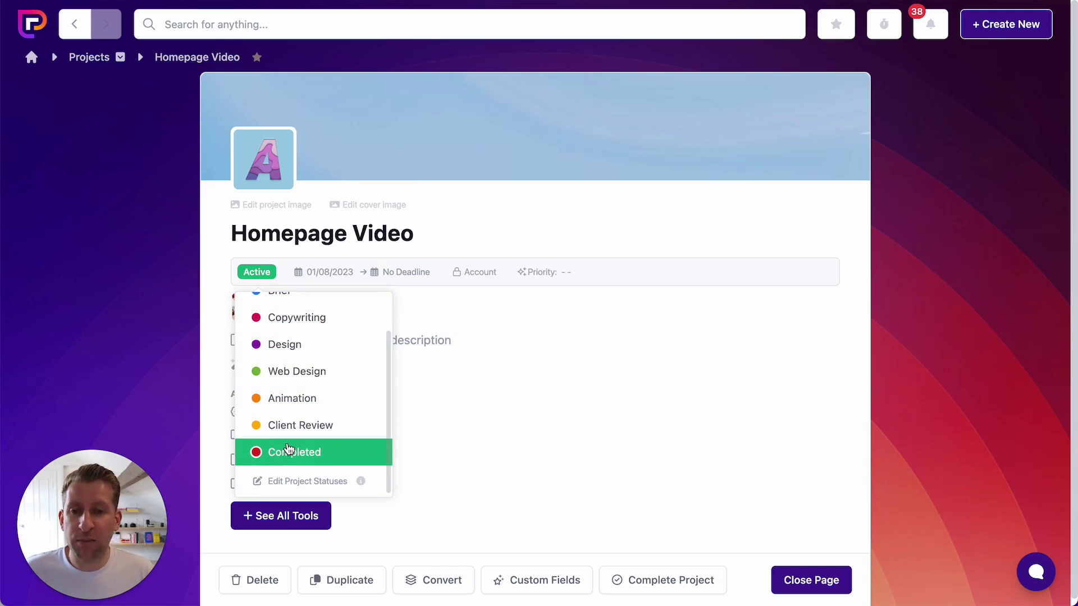
scroll(286, 449, "up", 1)
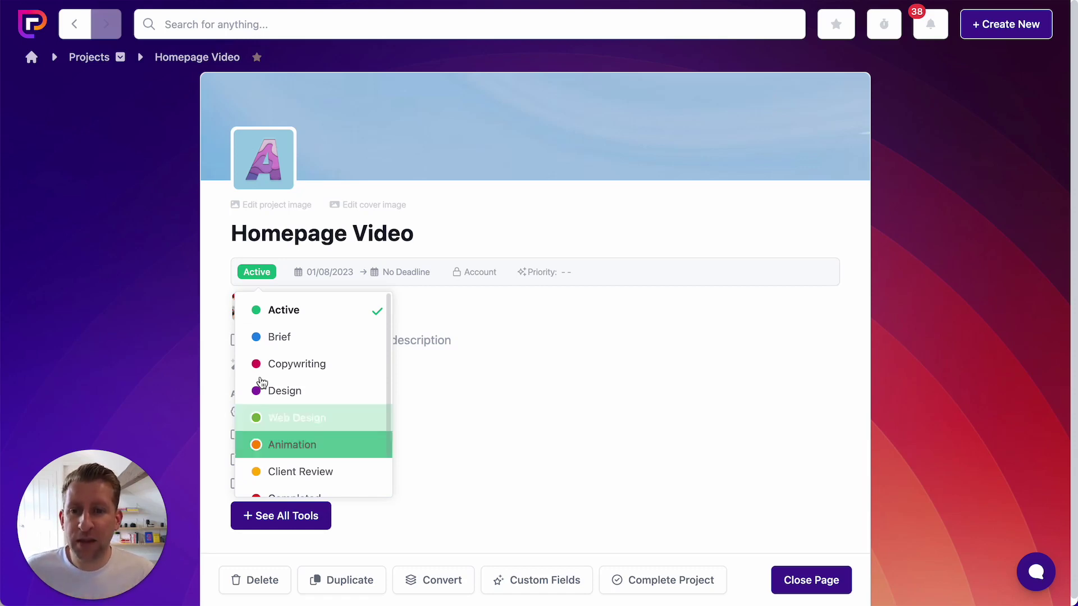
left_click(154, 306)
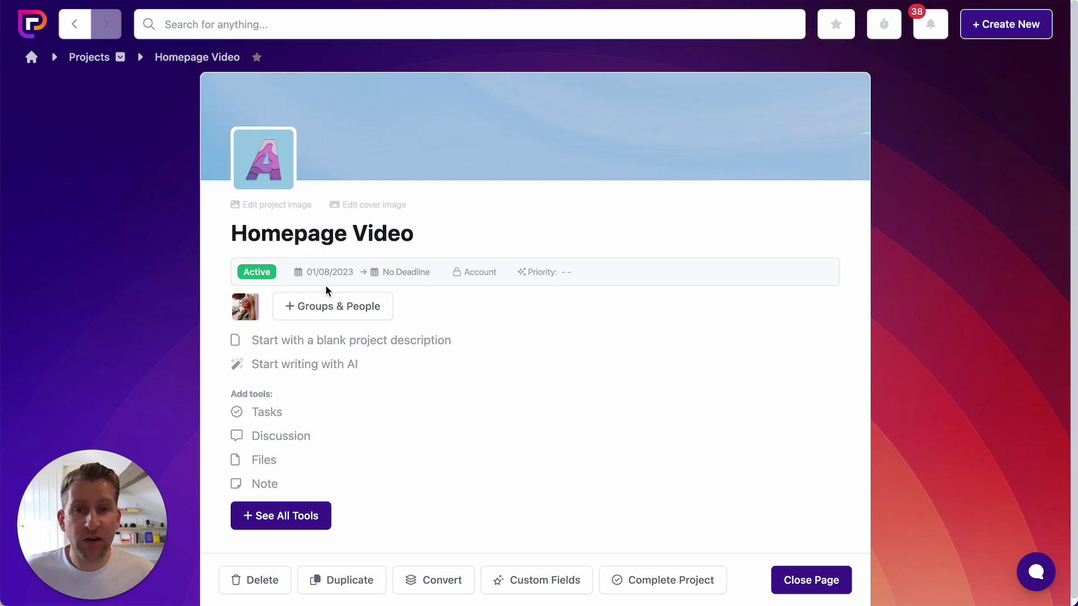
Set the project's deadline to 31 August 2023
left_click(405, 273)
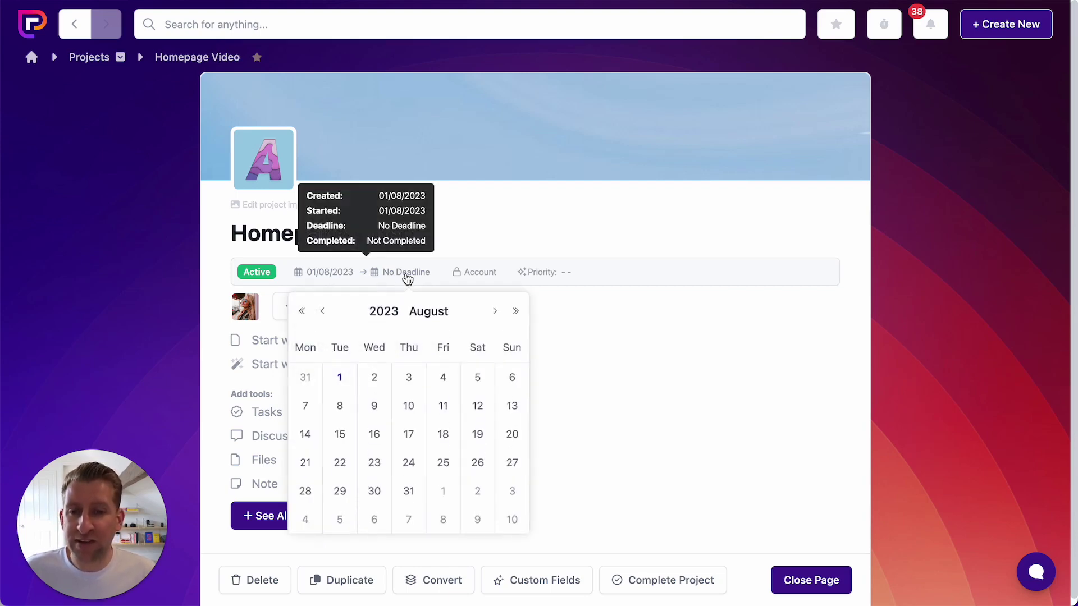
left_click(409, 491)
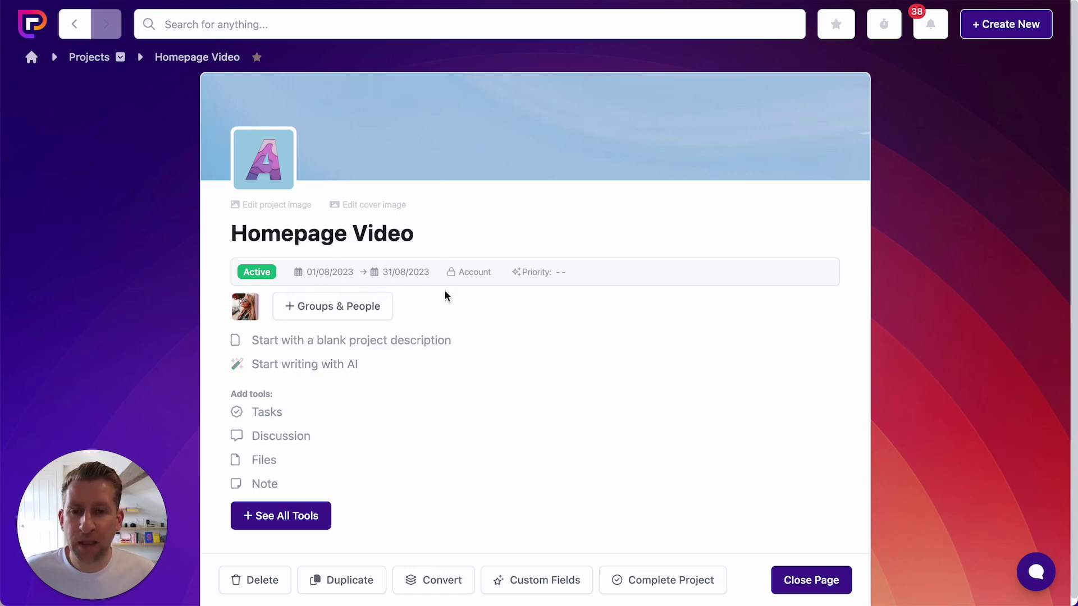
left_click(468, 275)
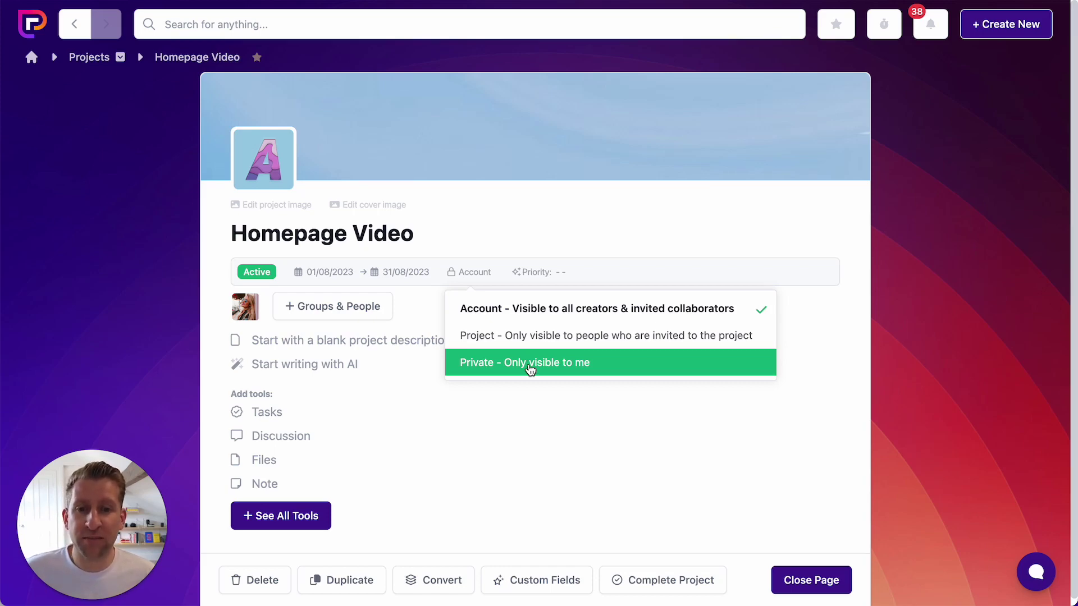
Keep visibility on Account and set the priority to Medium
left_click(505, 312)
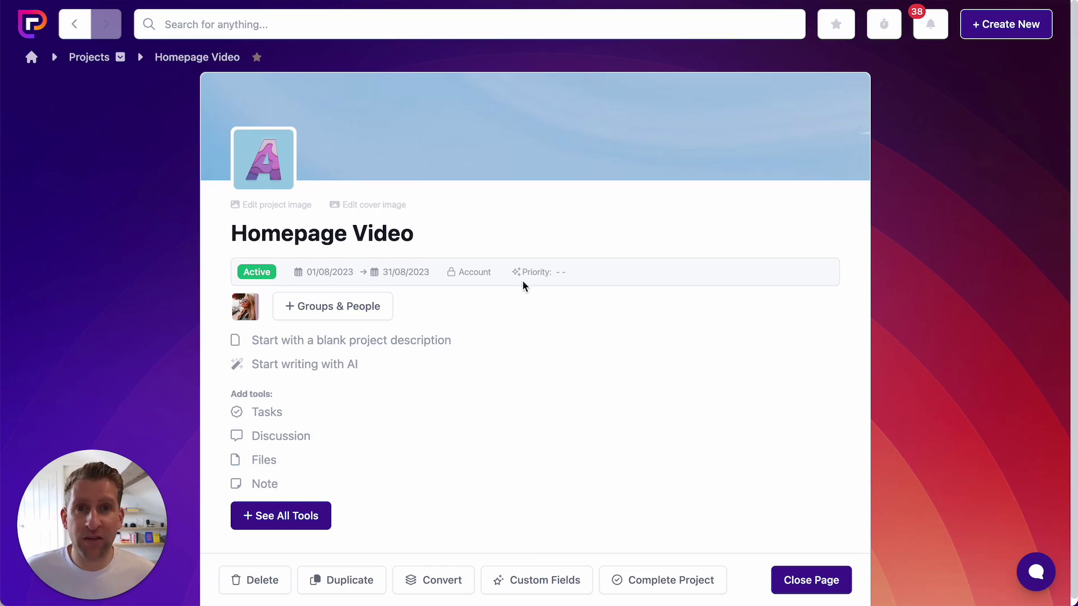
left_click(560, 276)
left_click(569, 337)
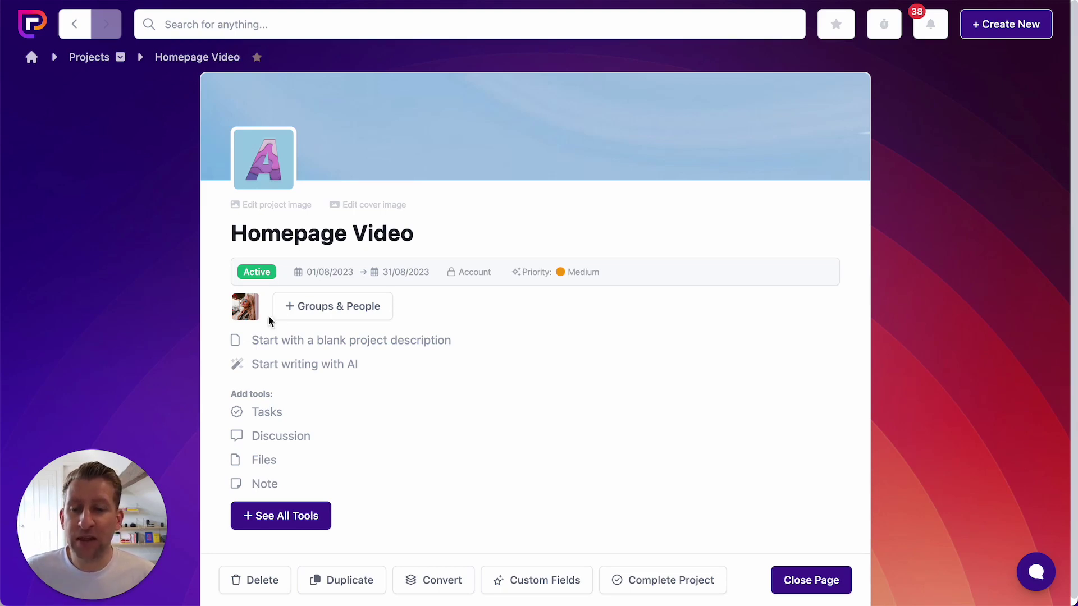
Add the Art Creative group in the Groups & People dialog
left_click(331, 315)
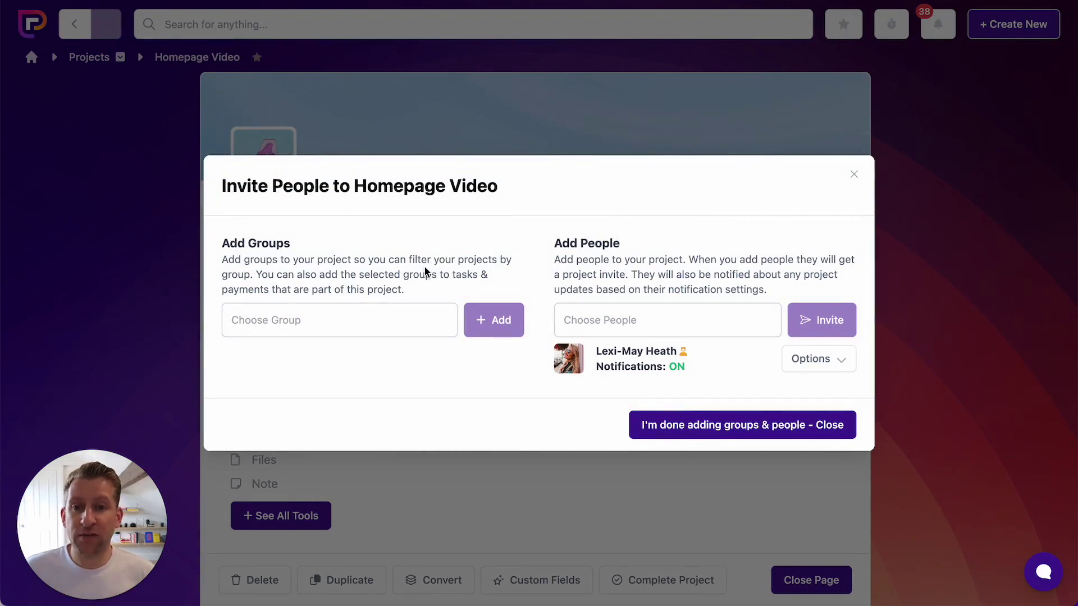
left_click(337, 317)
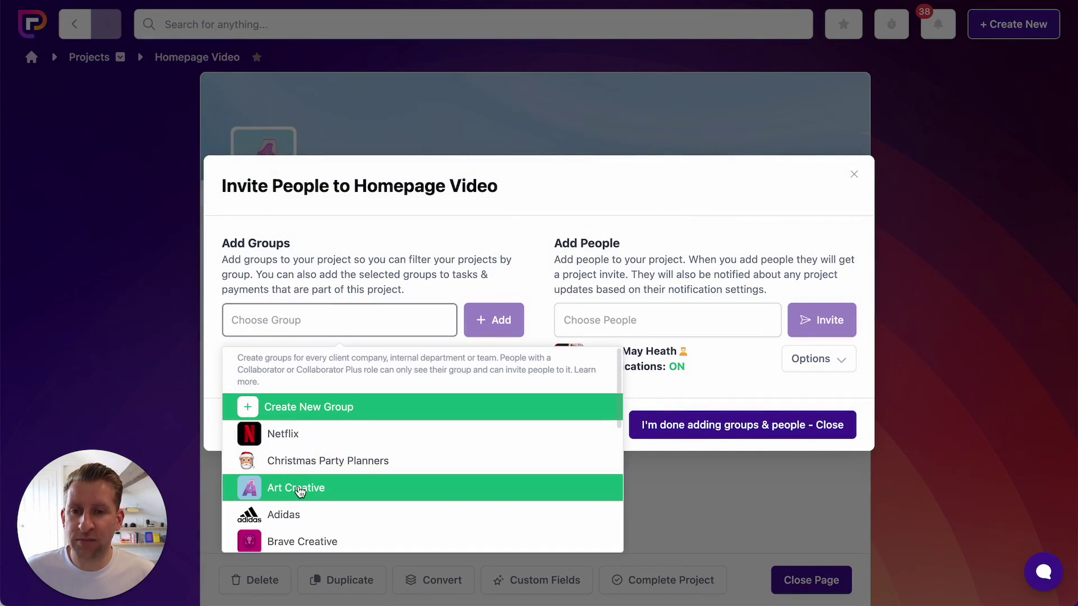
left_click(296, 489)
left_click(481, 320)
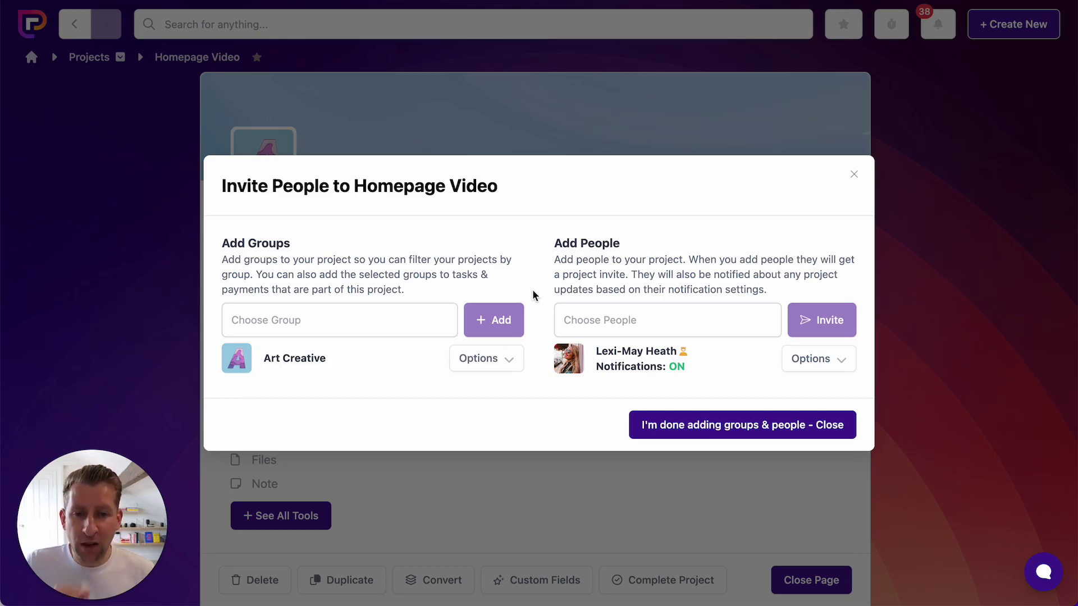
left_click(593, 318)
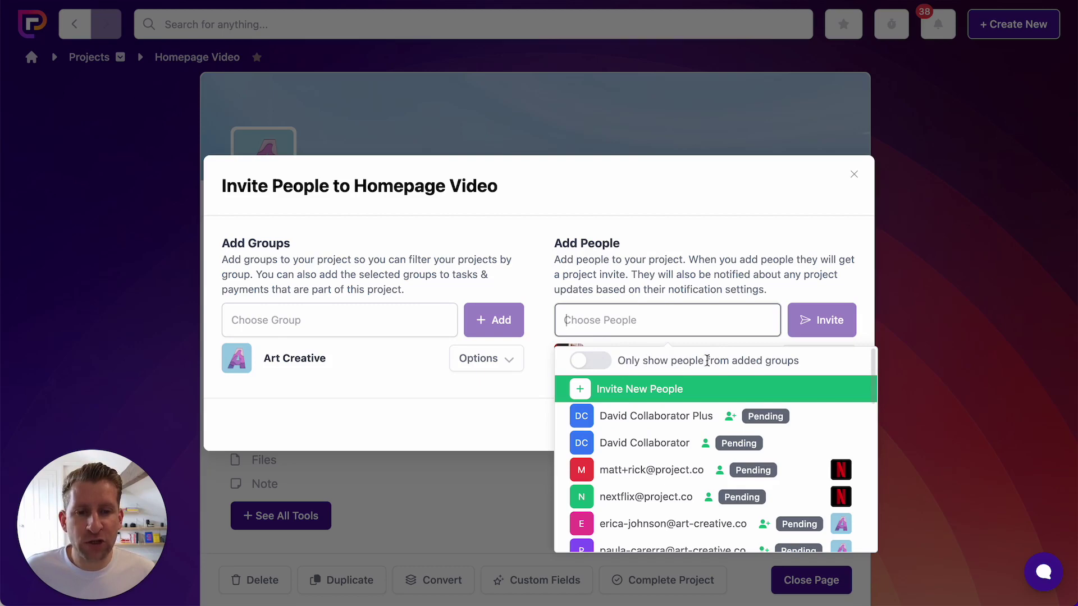
Filter to people from added groups and select the three Art Creative contacts
left_click(582, 362)
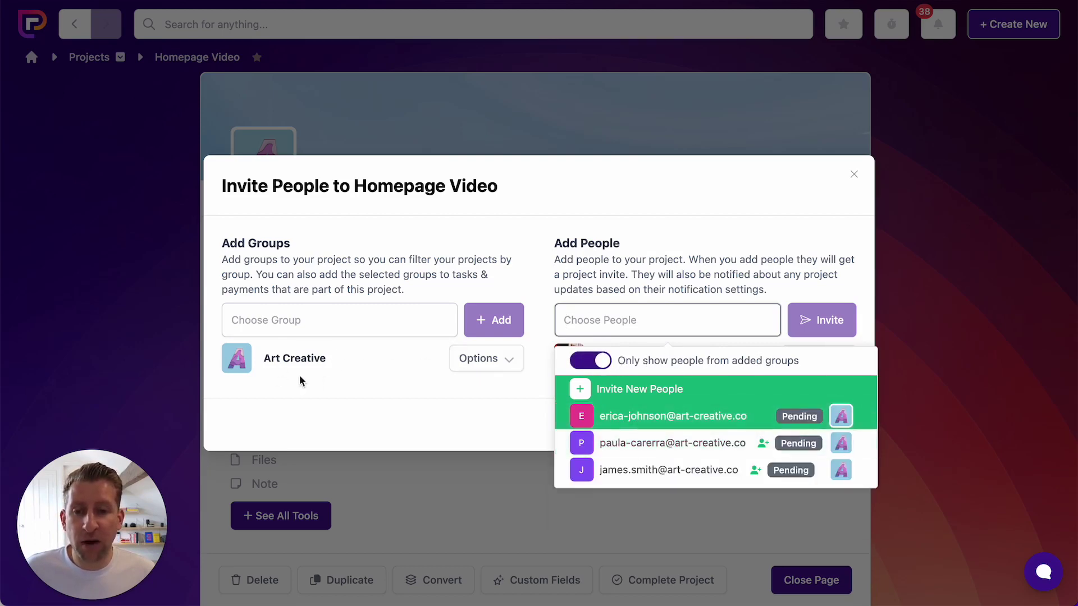
left_click(649, 416)
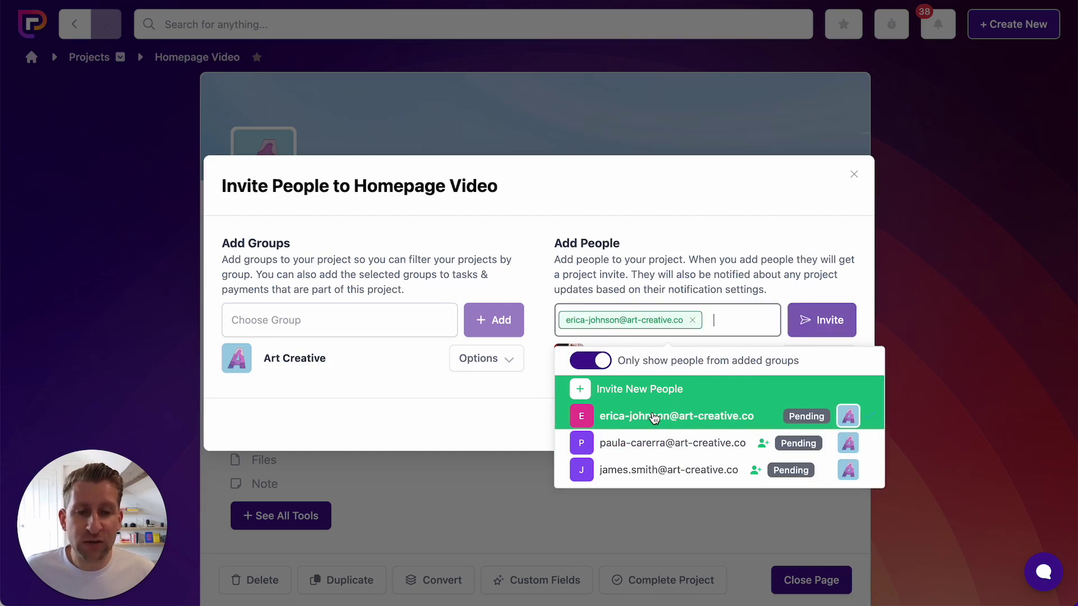
left_click(657, 444)
left_click(649, 471)
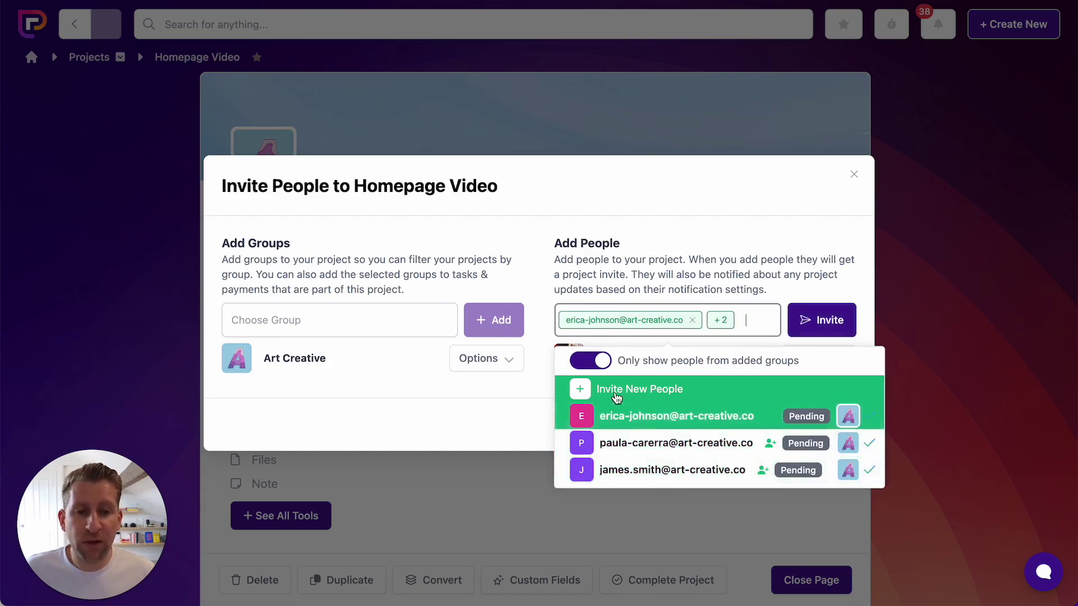
Select four more teammates from all groups, send the invitations and close the dialog
left_click(599, 362)
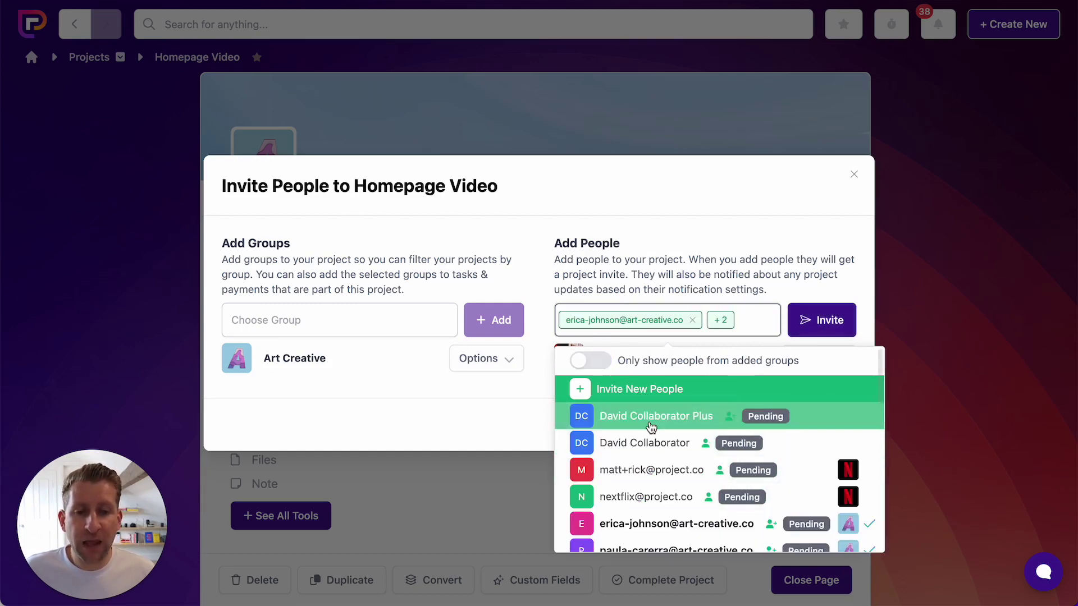
scroll(650, 427, "down", 1)
scroll(651, 427, "down", 3)
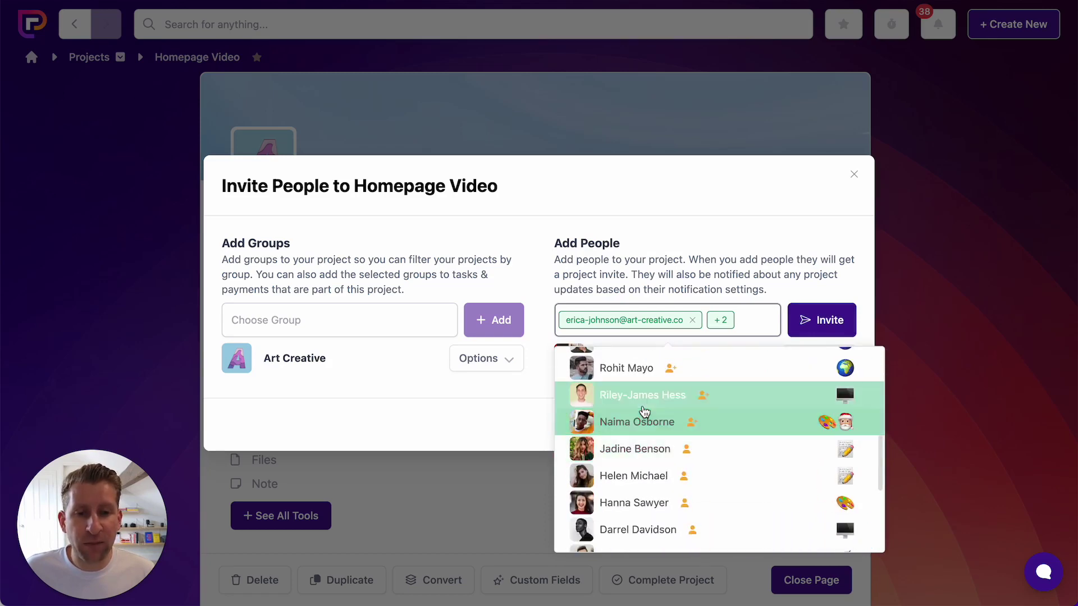
left_click(644, 405)
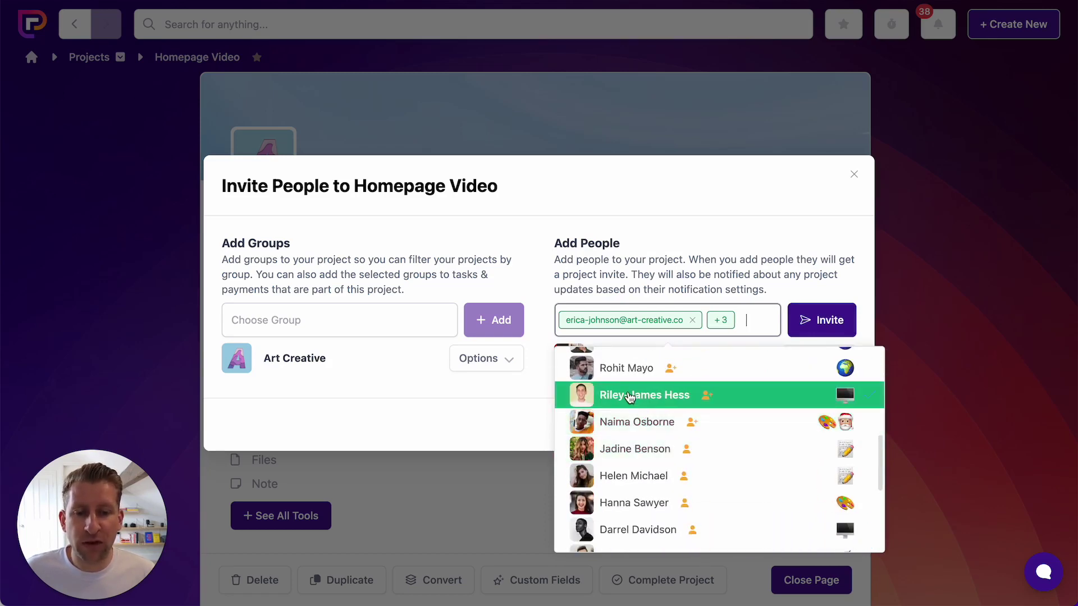
left_click(639, 427)
left_click(637, 474)
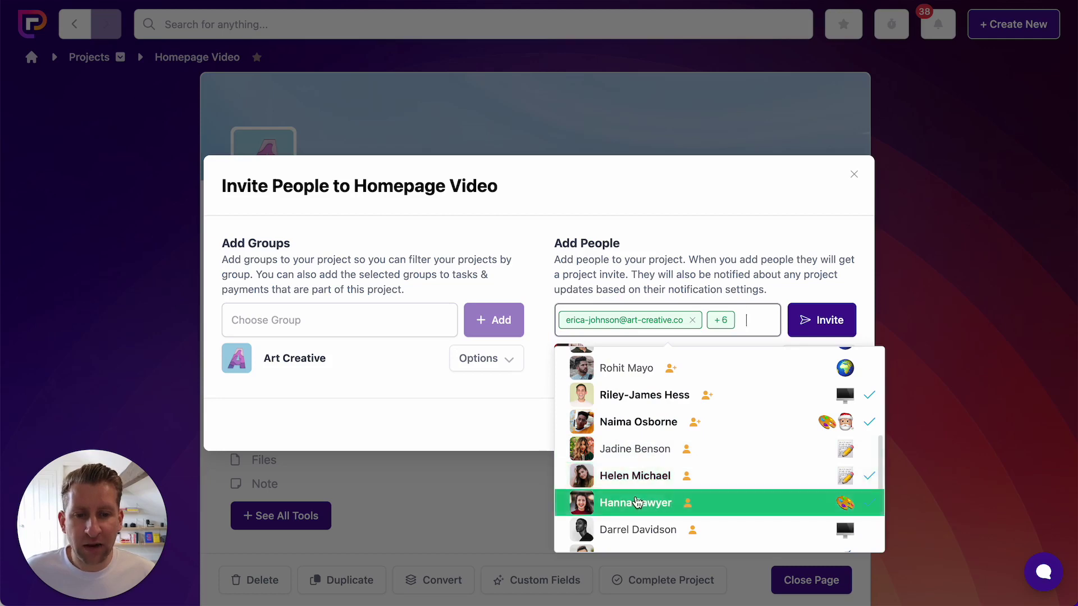
left_click(640, 501)
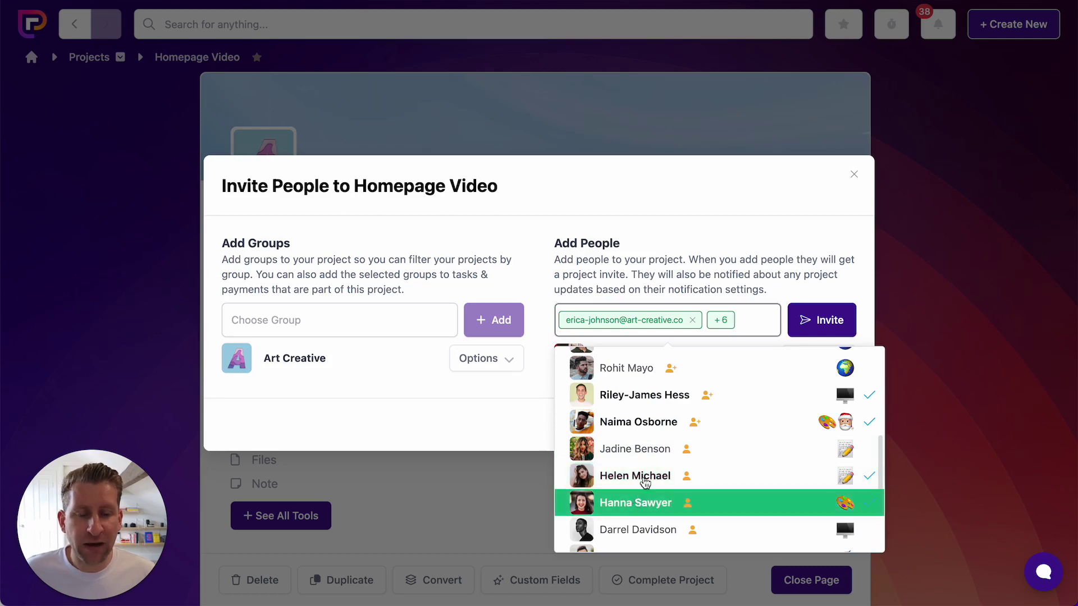
left_click(820, 319)
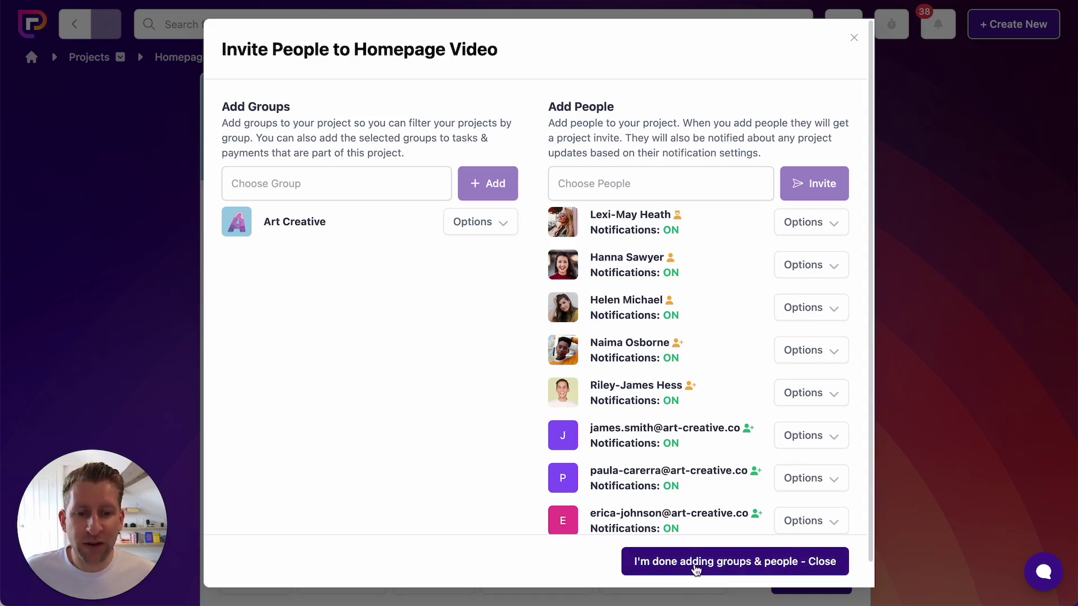
left_click(724, 574)
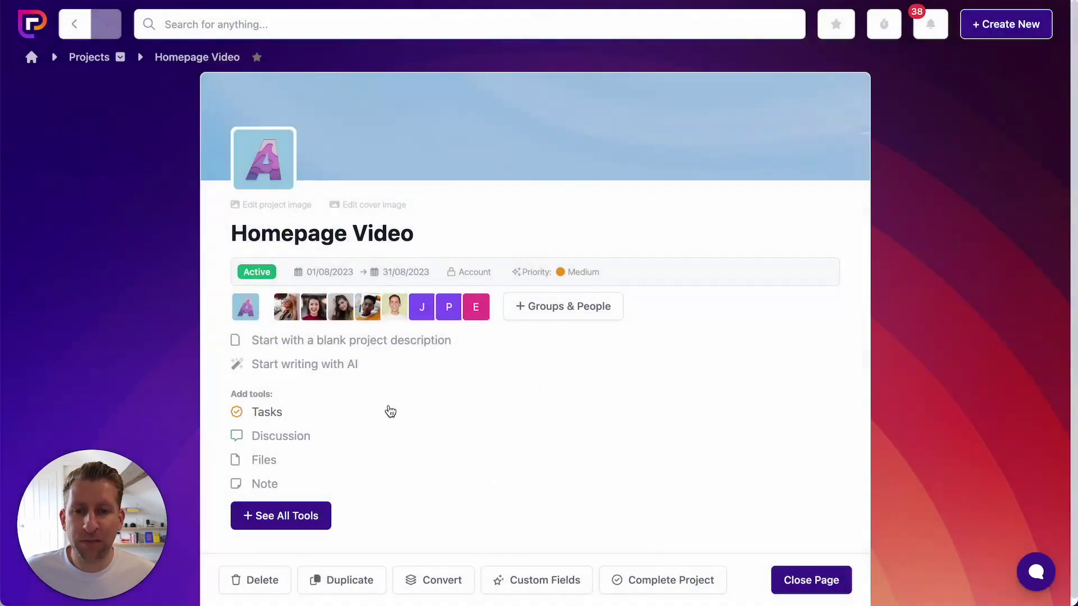
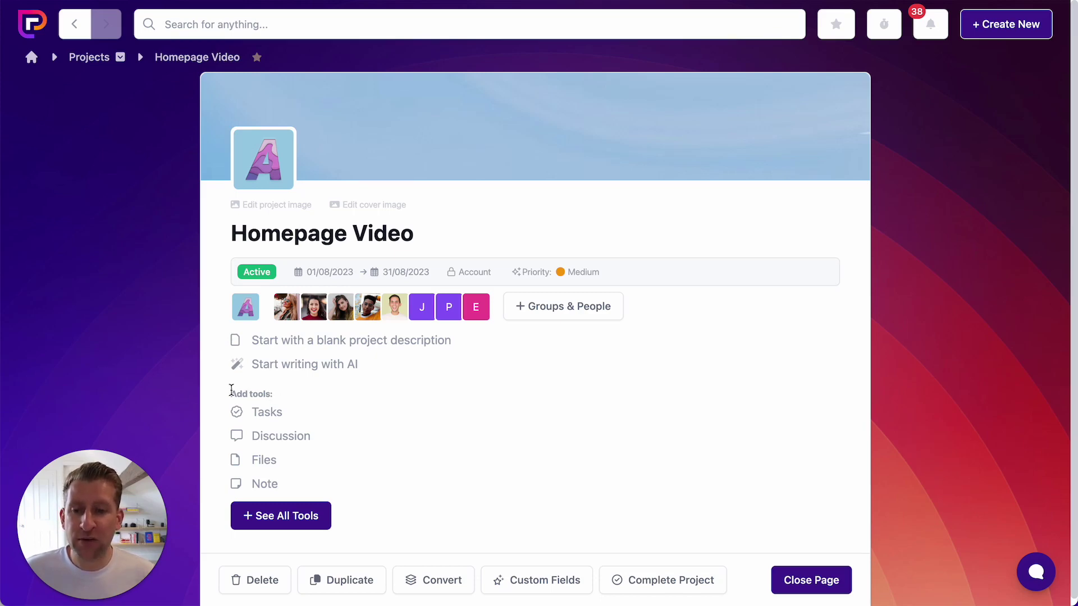
Add the Tasks, Discussion and Files tools to the Homepage Video project
left_click(247, 416)
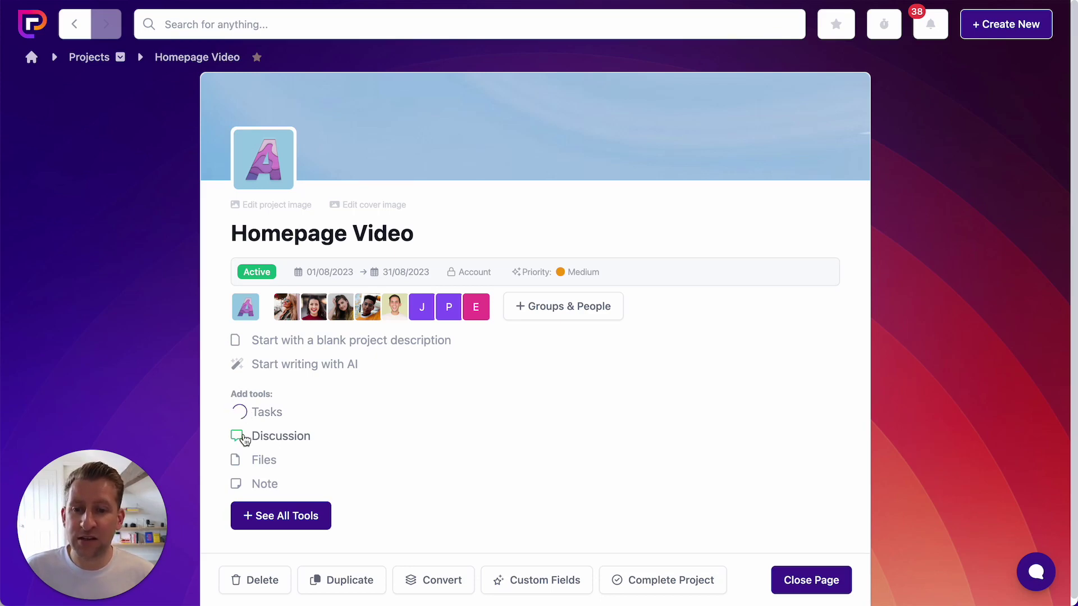
left_click(236, 436)
left_click(247, 465)
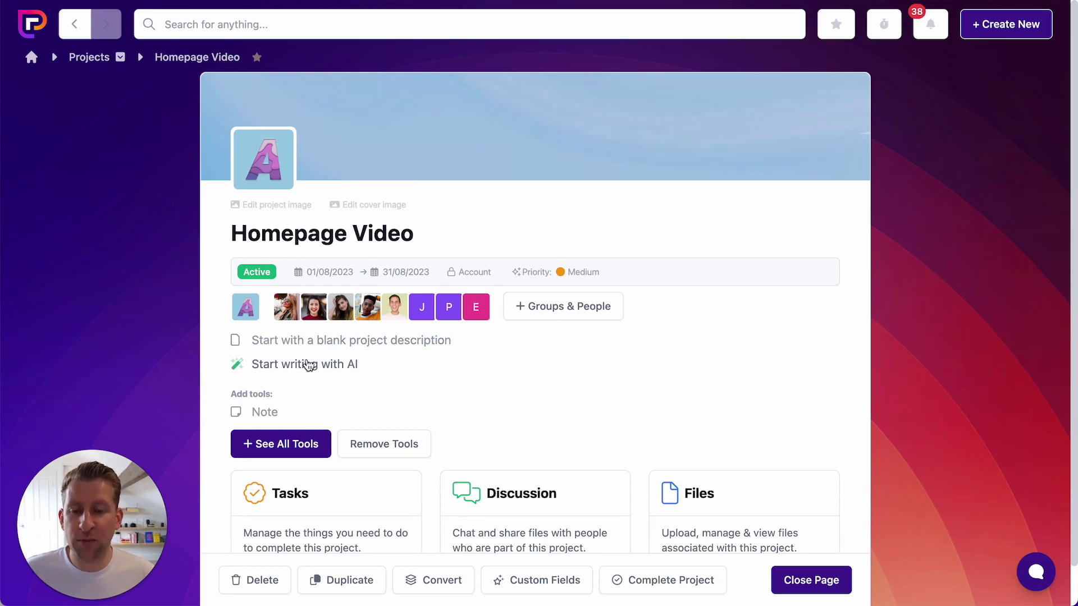
Write the project description 'This project is to create a video for our client.'
left_click(361, 343)
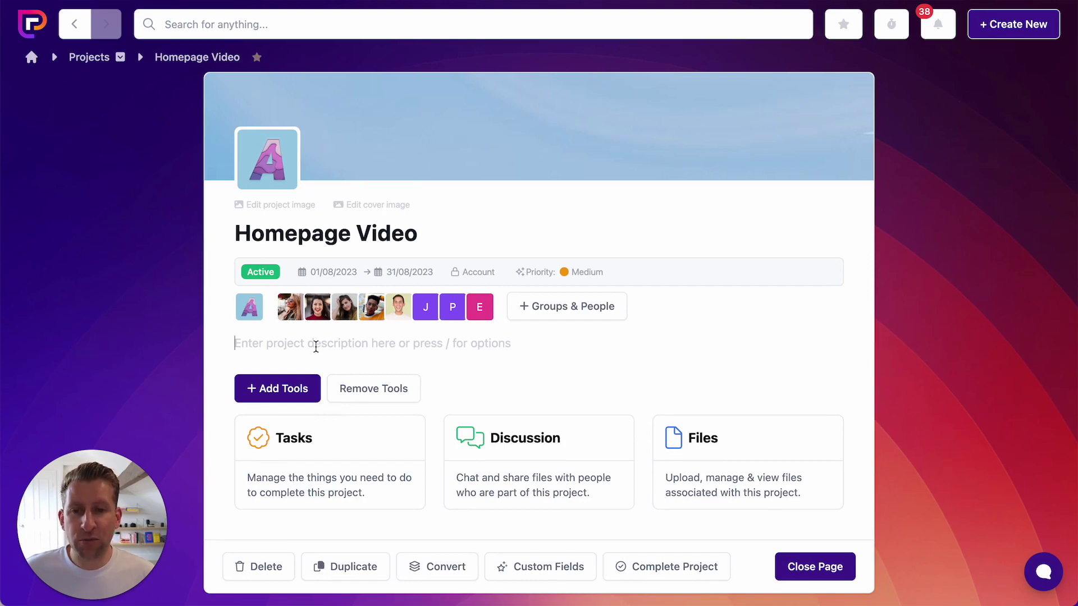
type("This ")
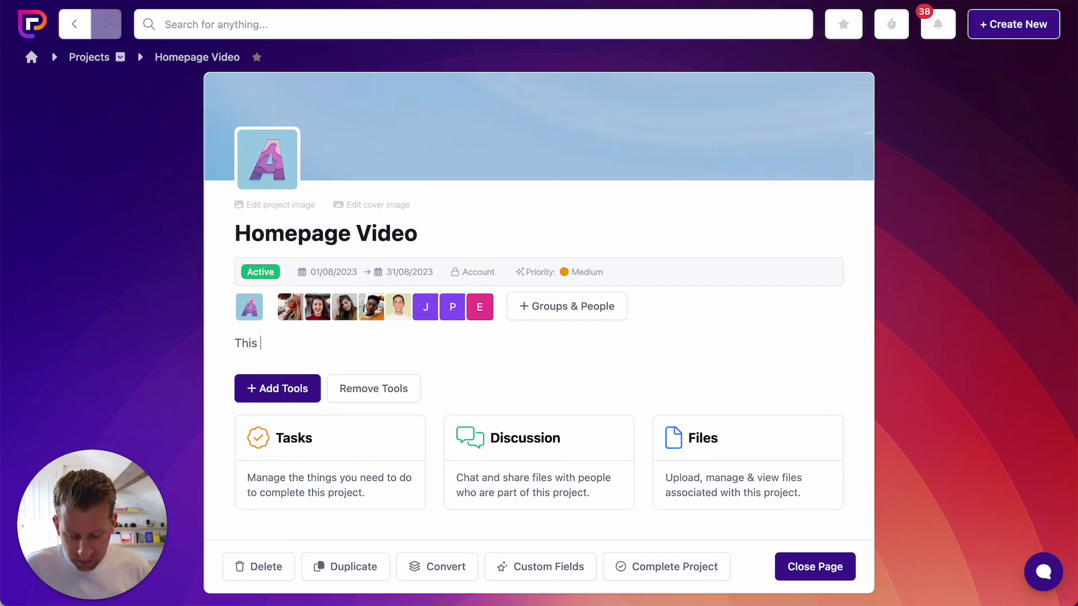
type("project is ")
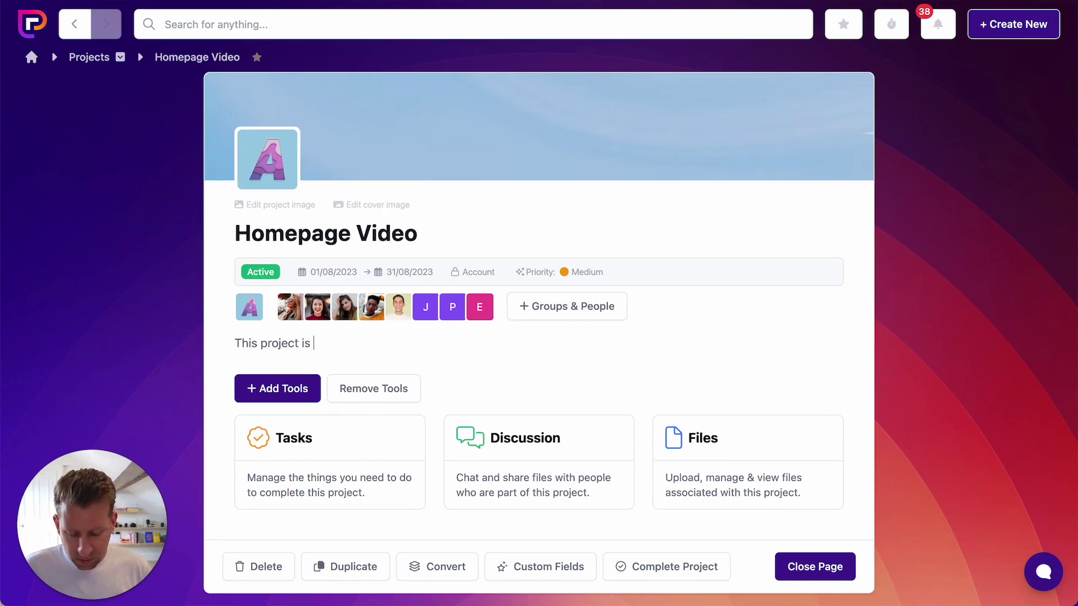
type("to create a v")
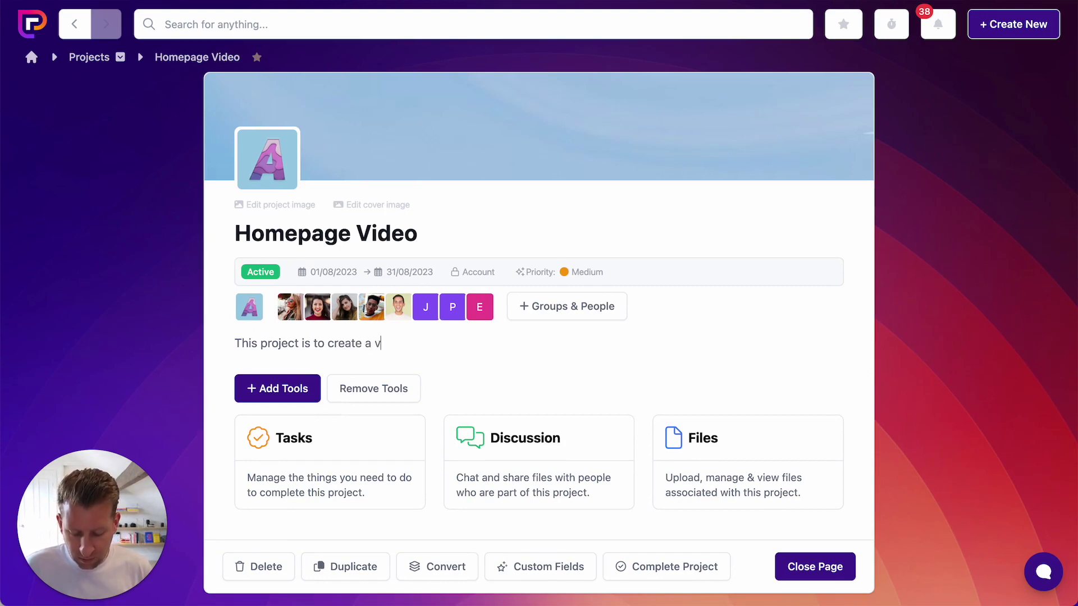
type("ideo for our client.")
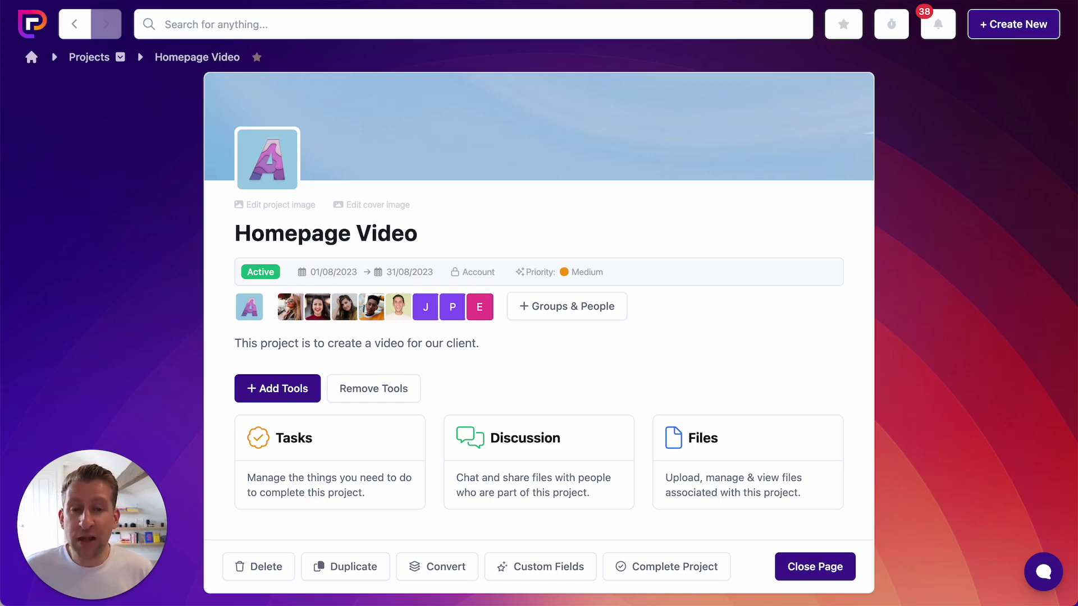
type("/")
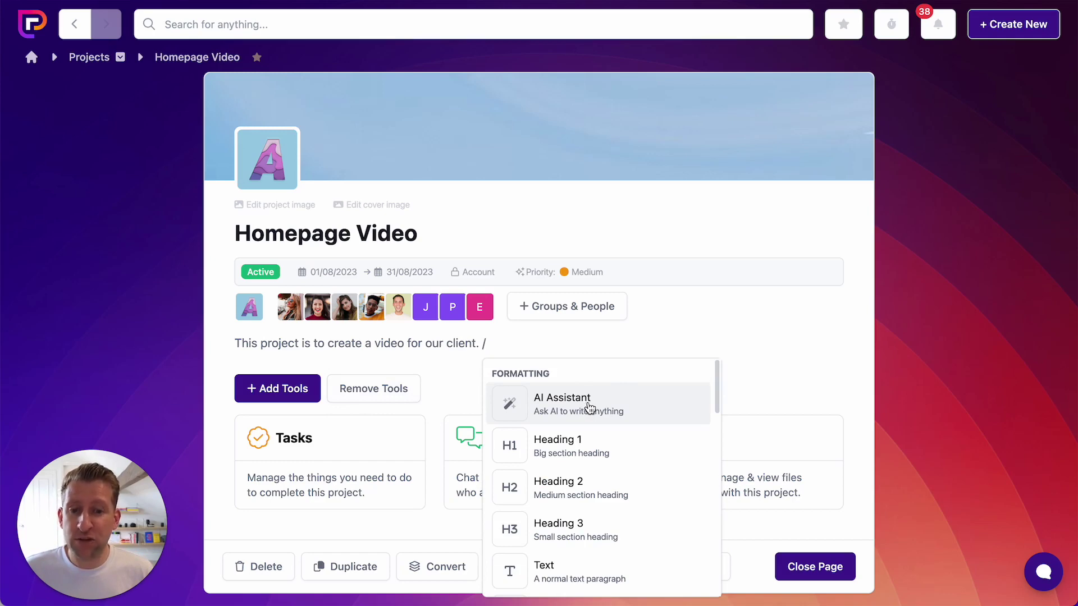
Dismiss the slash-command menu, delete the stray slash, and open the Add Tools catalogue
scroll(596, 410, "down", 1)
scroll(599, 434, "down", 5)
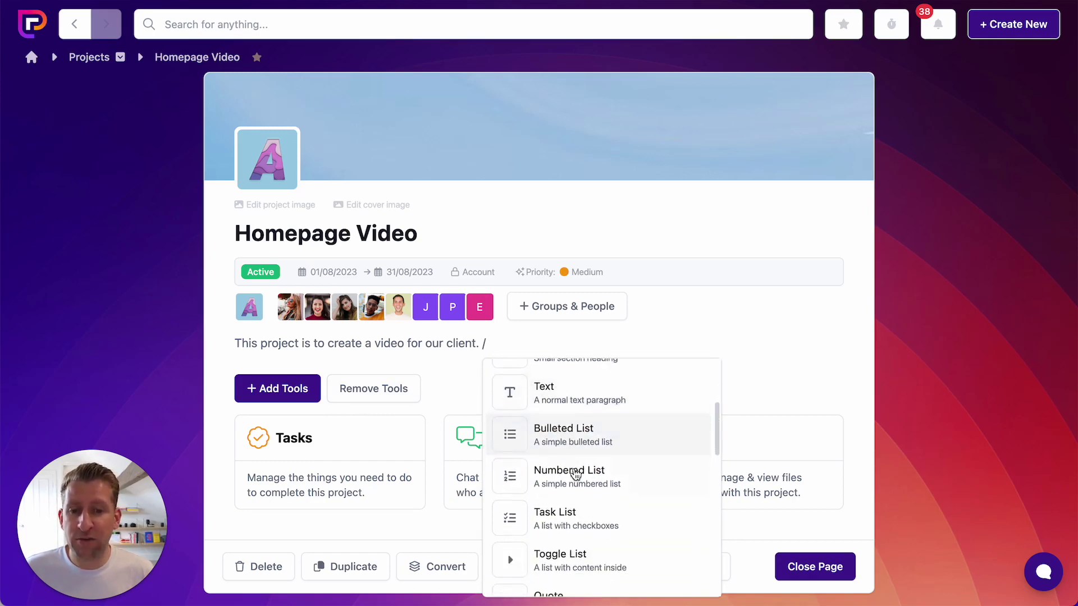
scroll(592, 496, "down", 8)
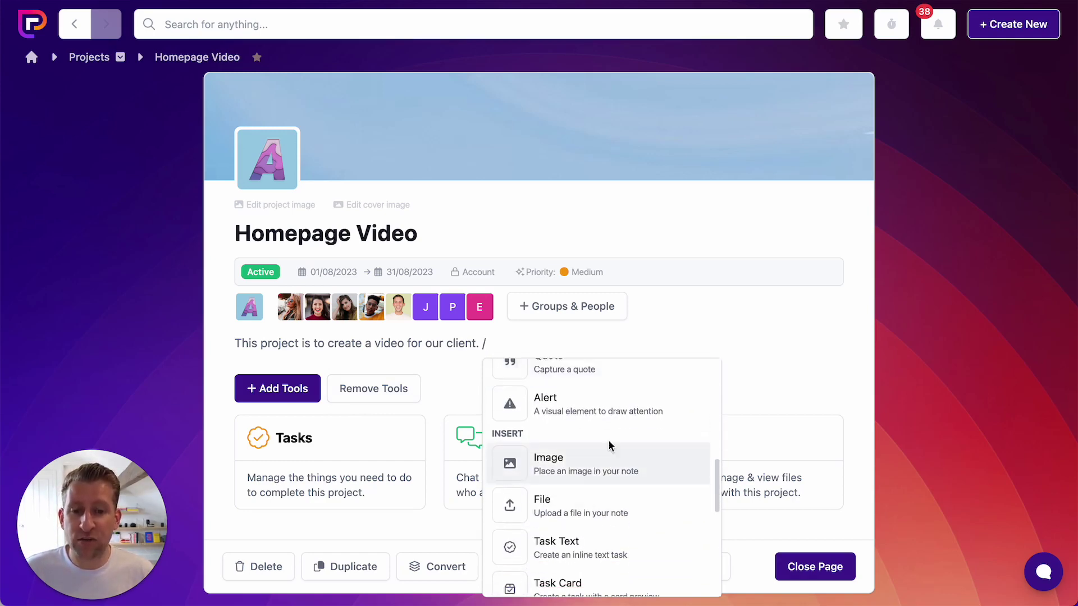
scroll(607, 447, "down", 4)
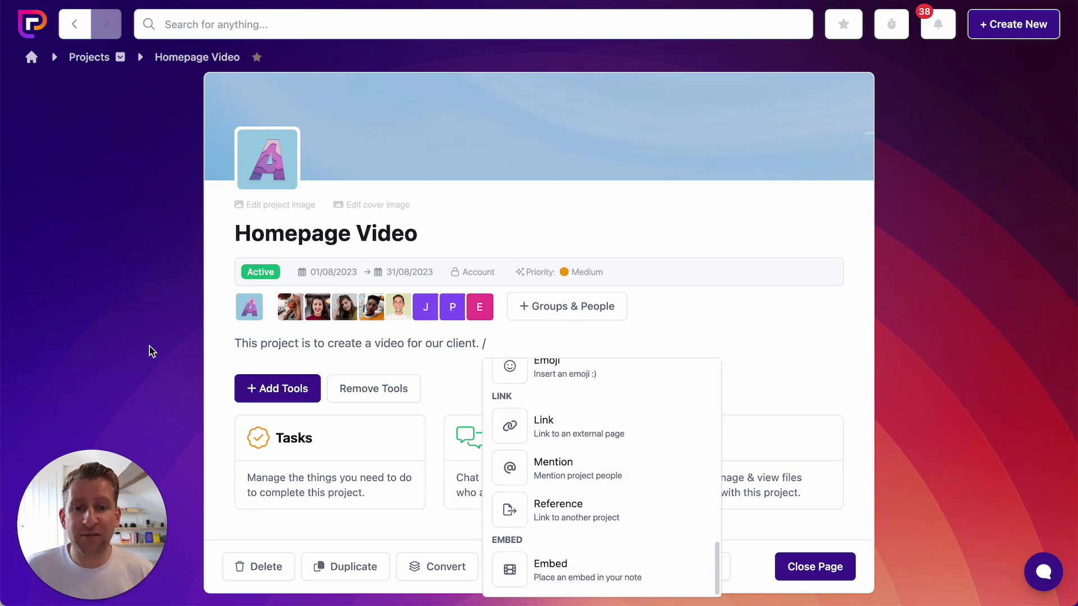
scroll(598, 499, "up", 5)
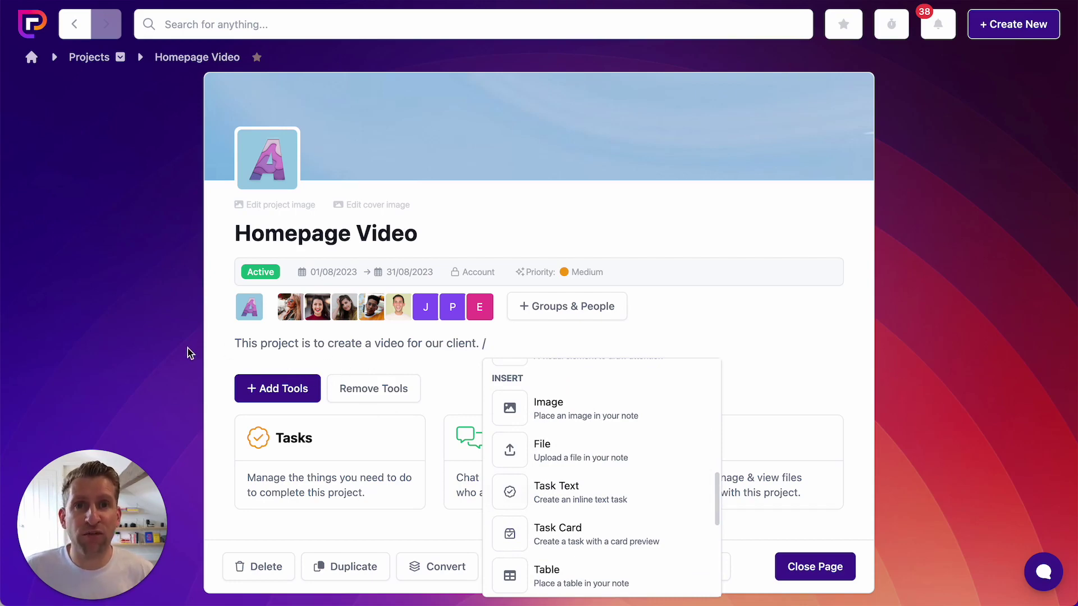
key("Escape")
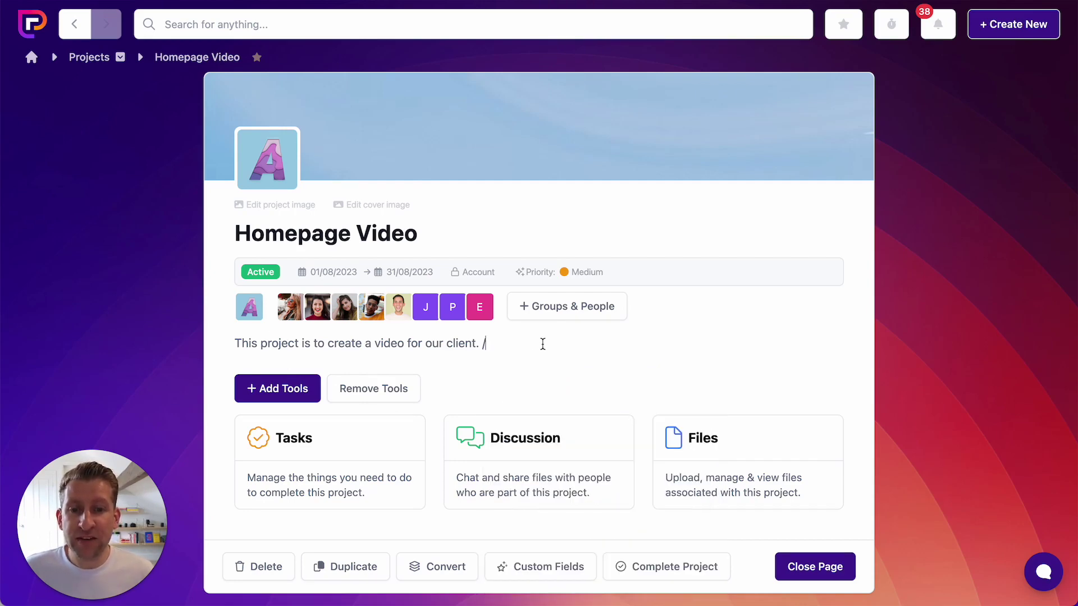
key("BackSpace")
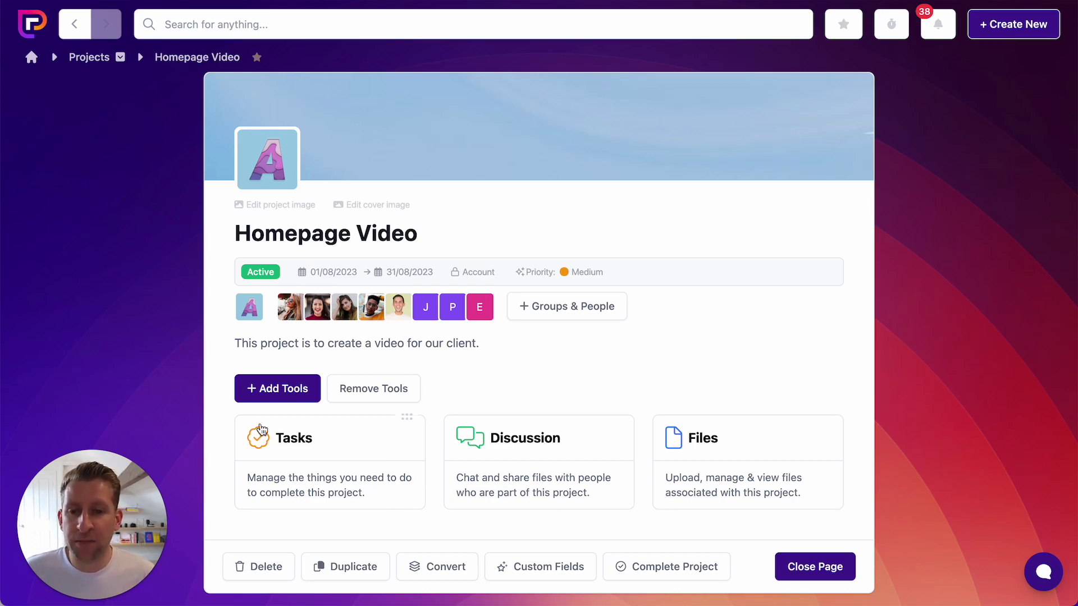
left_click(287, 389)
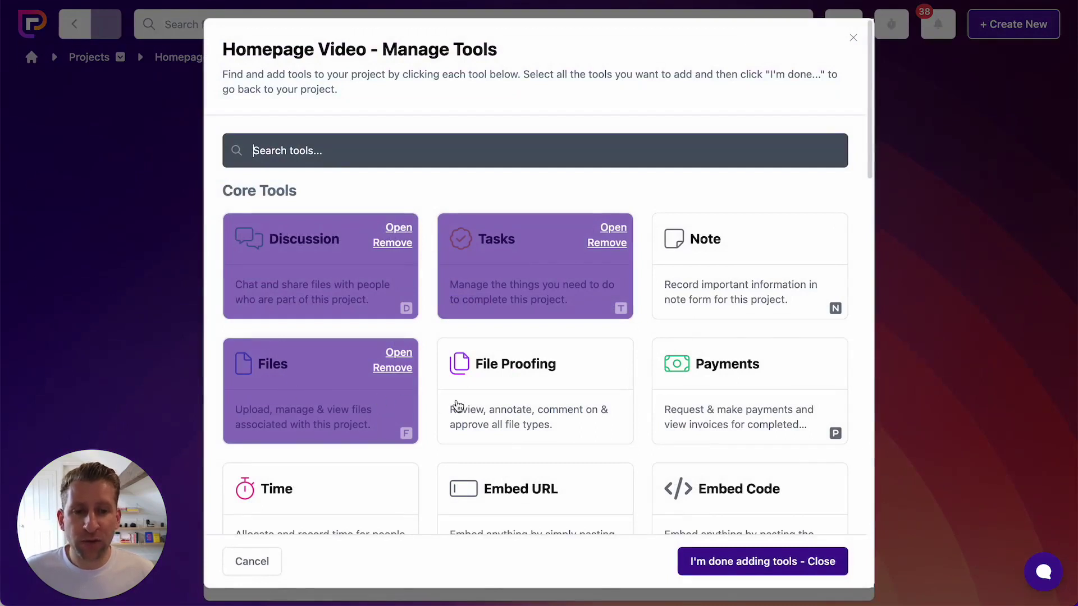
Add the Payments and Time tools to the project
left_click(741, 386)
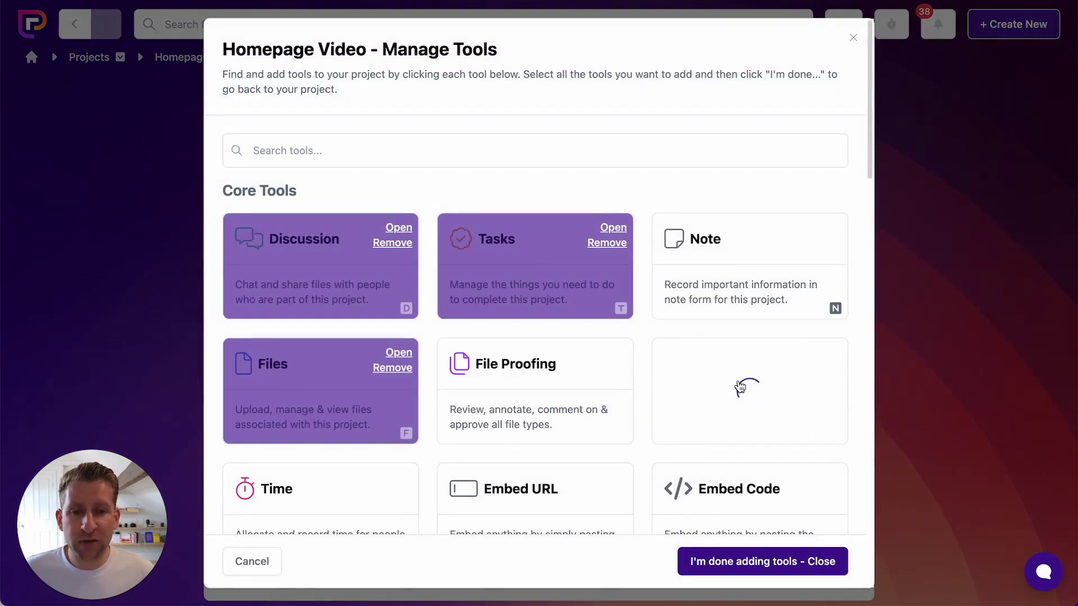
left_click(338, 497)
scroll(458, 421, "down", 4)
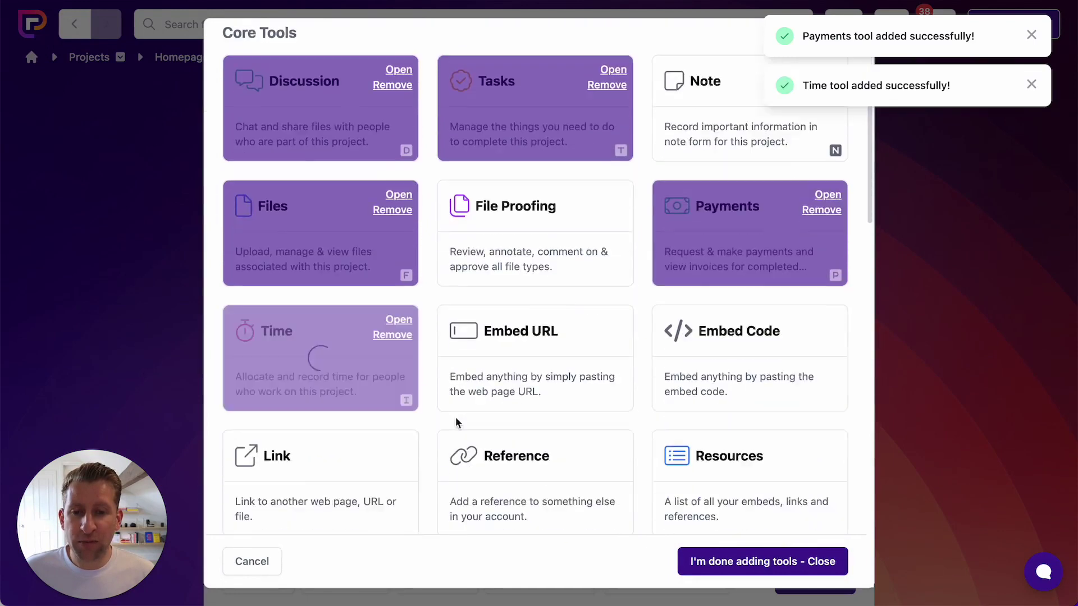
scroll(540, 373, "down", 5)
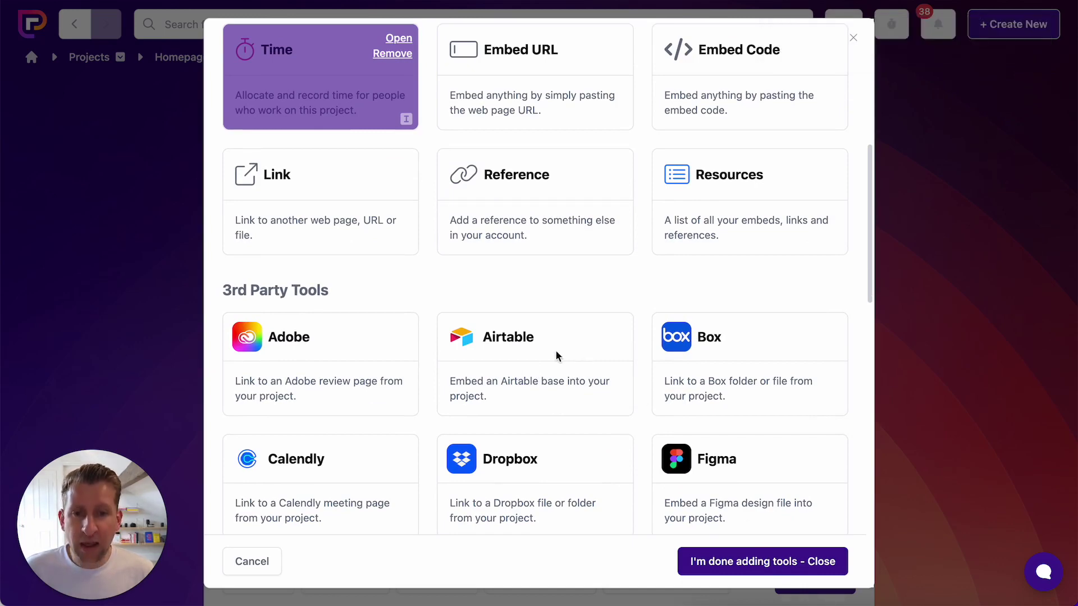
Create an Airtable embed named 'Marketing Assets' from the pasted share link
left_click(510, 354)
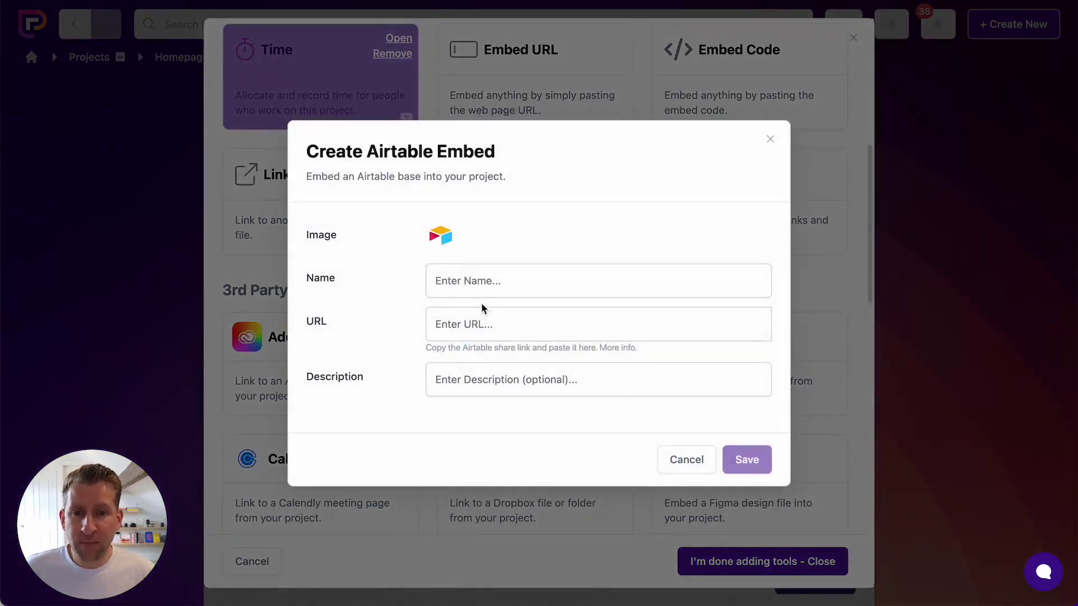
left_click(479, 286)
type("Marke")
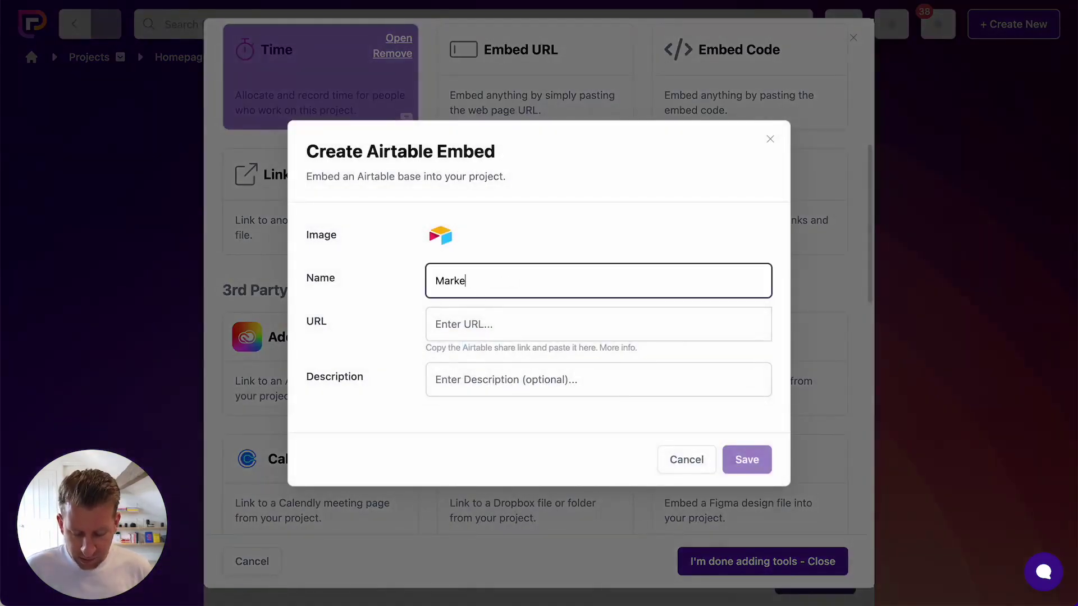
type("ting Assets")
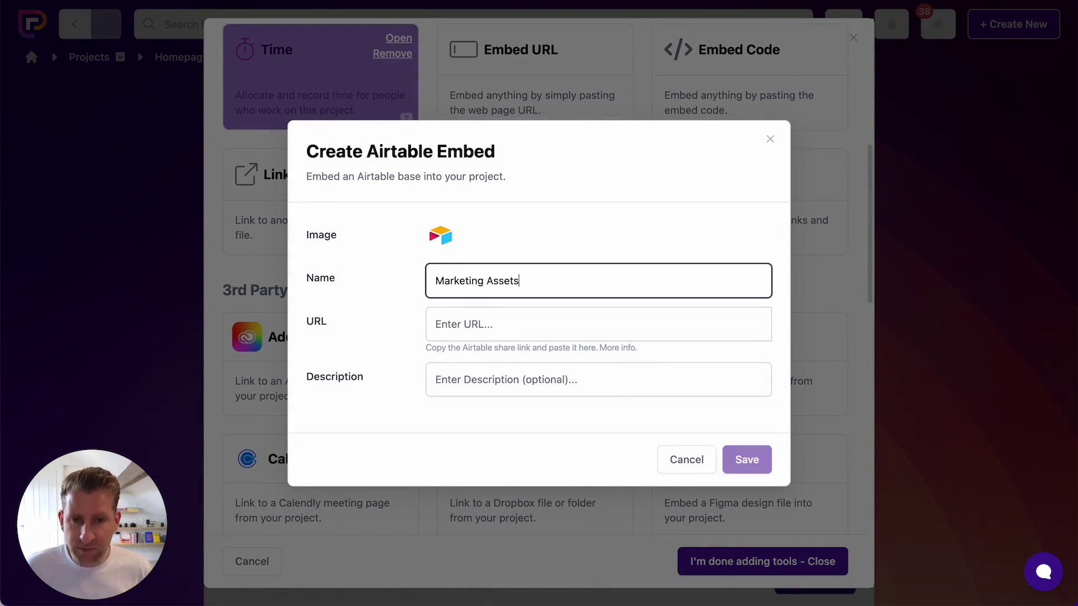
left_click(509, 326)
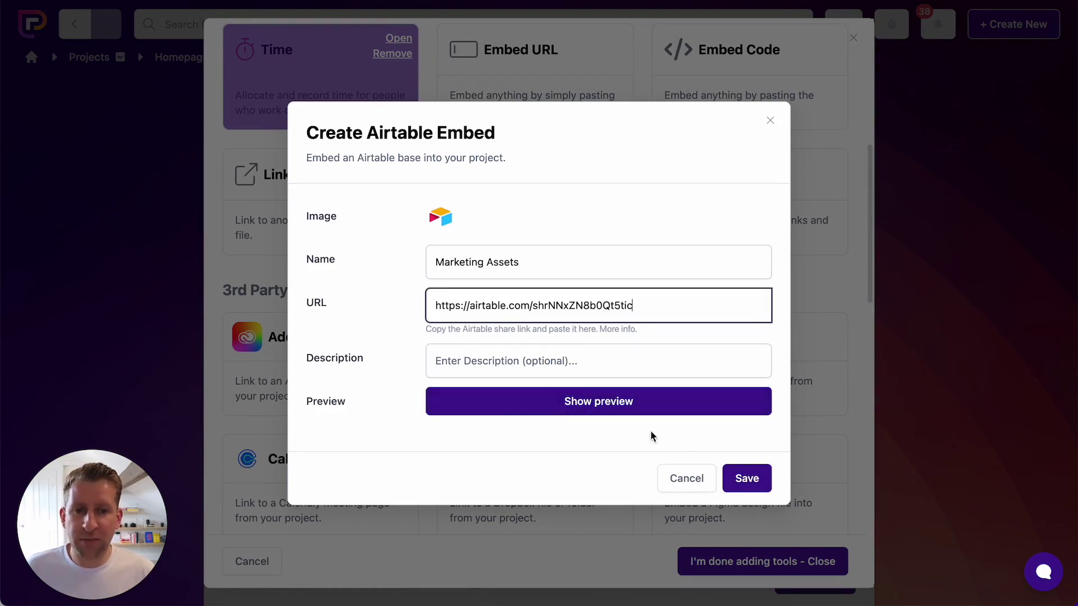
left_click(749, 480)
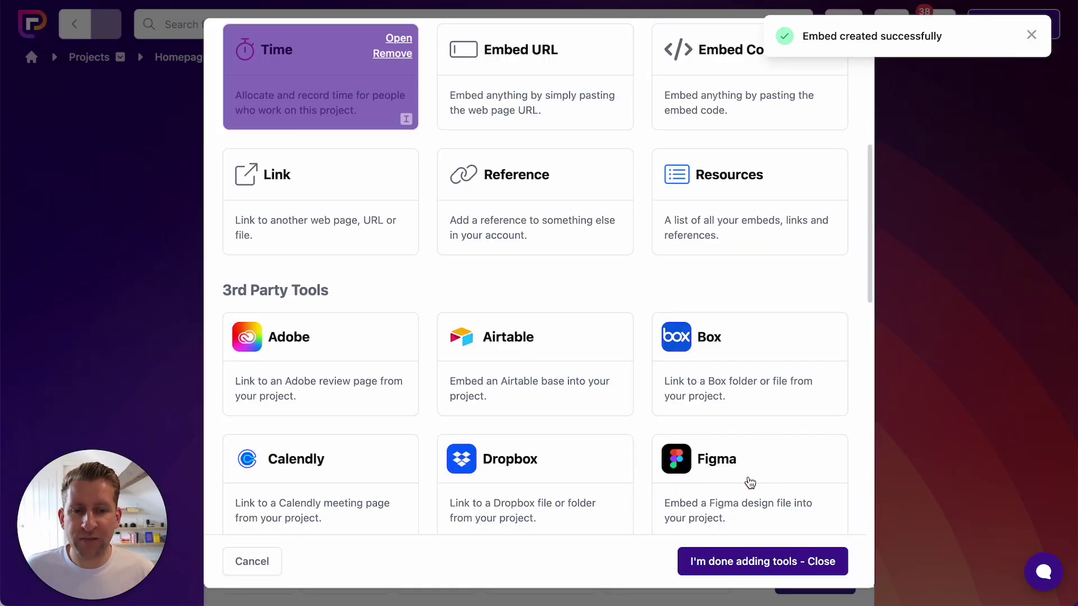
Create a Google Doc embed named 'Script' from the pasted share link
scroll(562, 417, "down", 2)
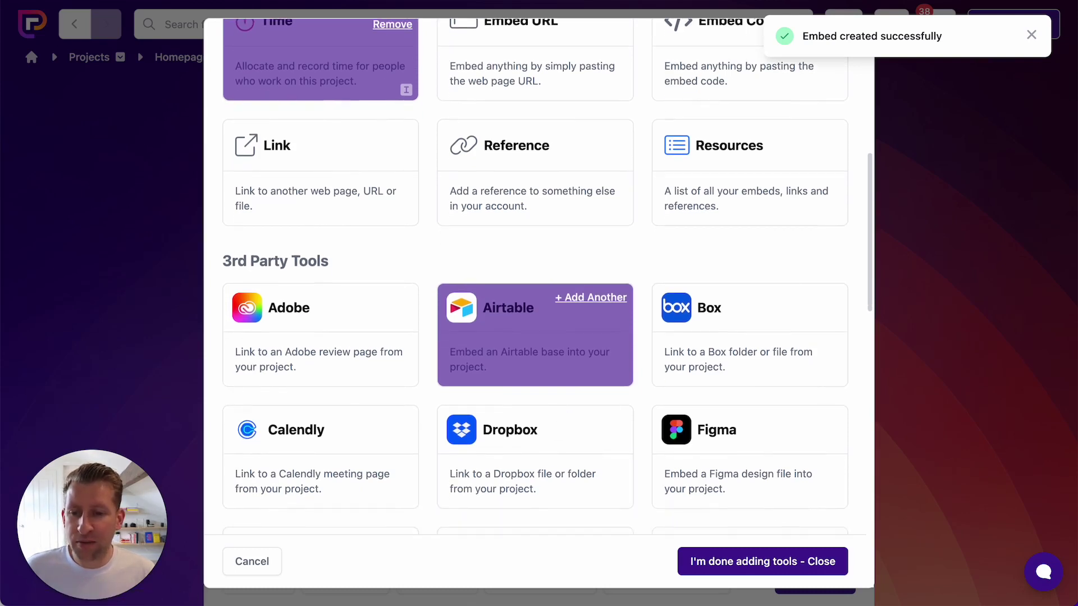
scroll(474, 299, "down", 5)
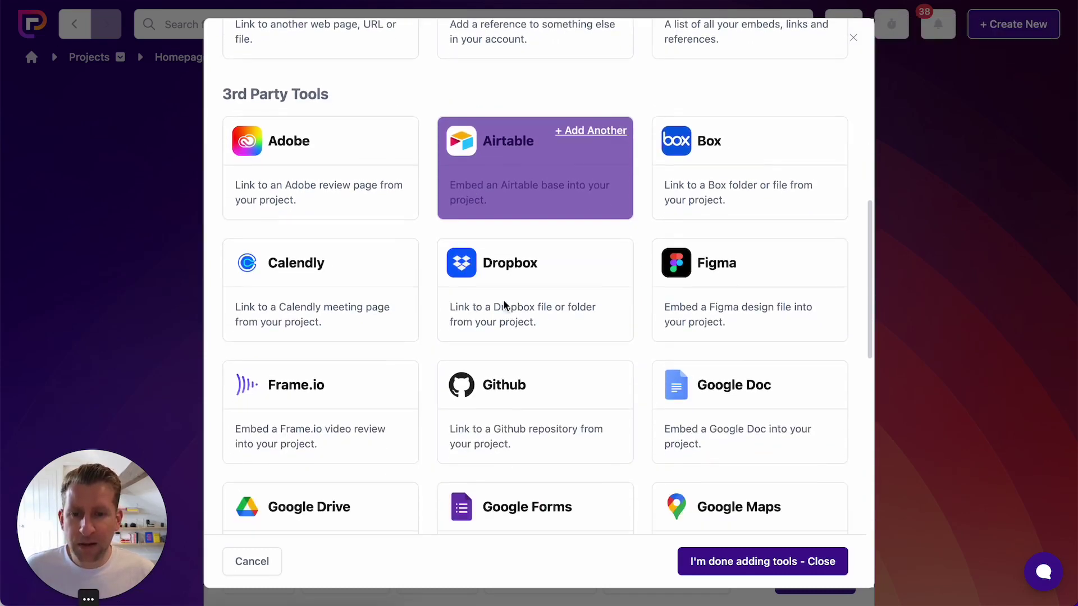
left_click(732, 307)
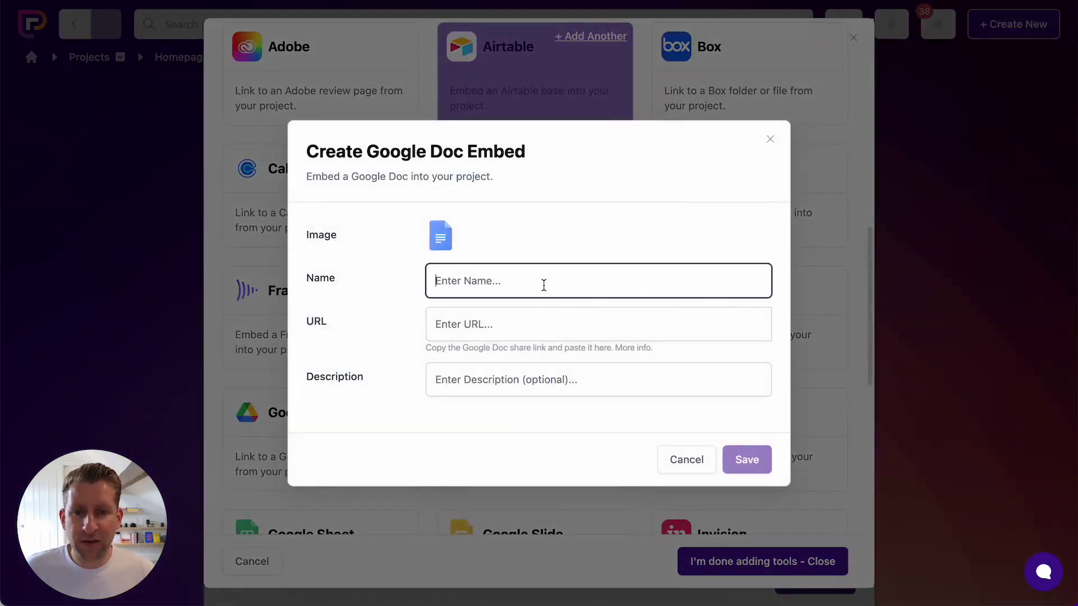
type("Script")
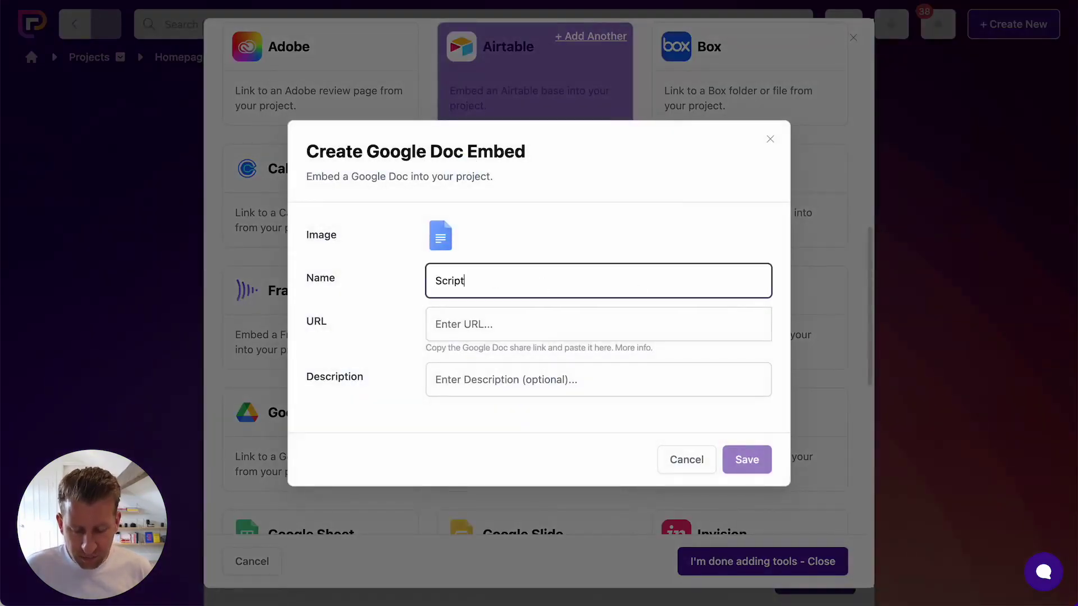
left_click(539, 317)
key("ctrl+v")
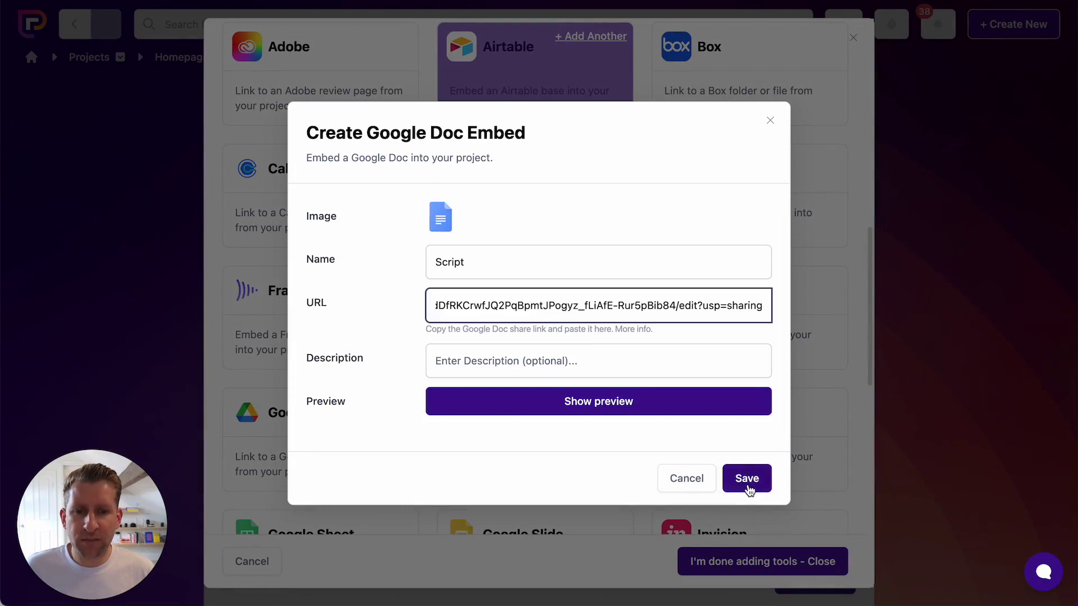
left_click(748, 484)
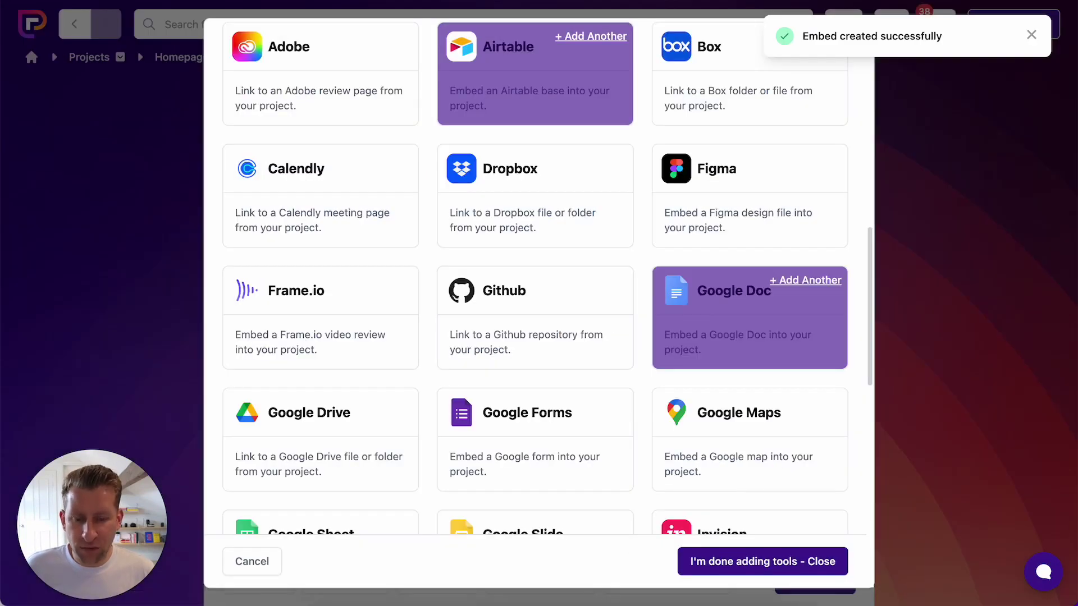
Create a Miro board embed named 'Journey' using the pasted iframe code
scroll(584, 328, "down", 5)
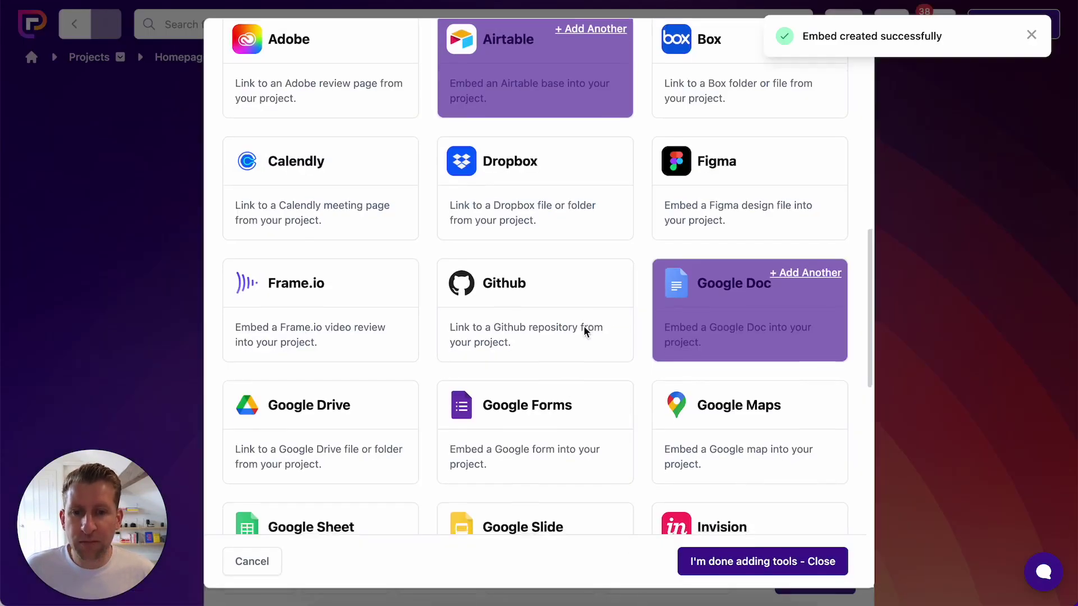
scroll(584, 319, "down", 1)
left_click(359, 406)
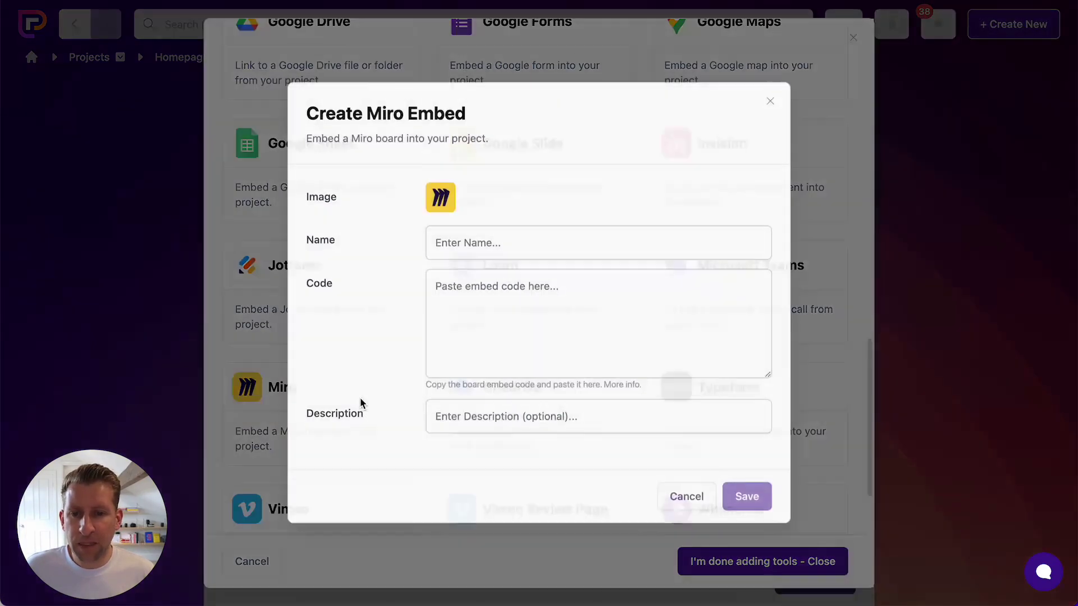
left_click(480, 244)
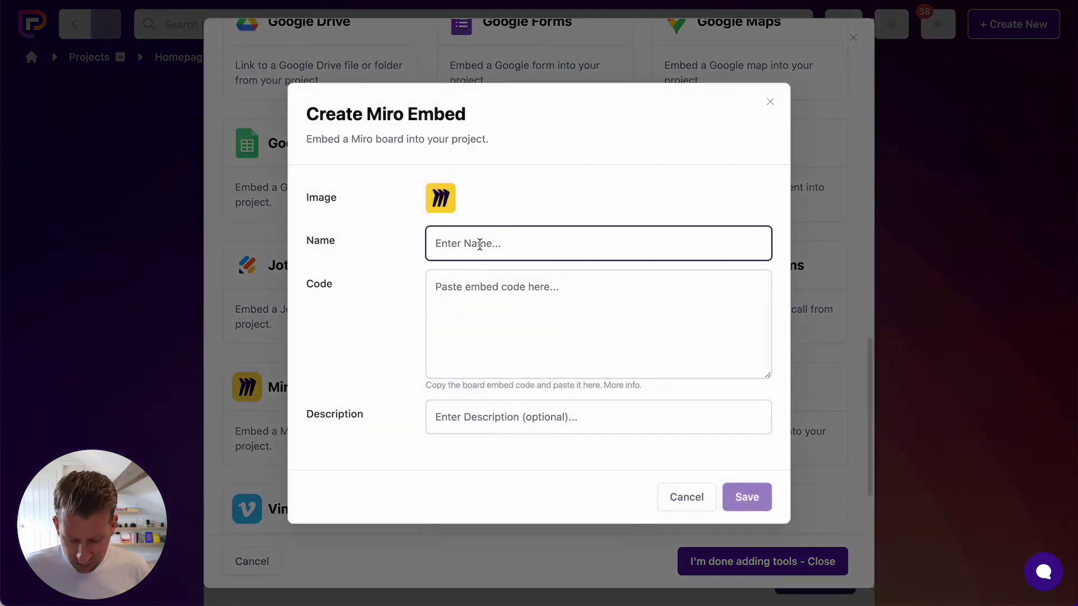
type("Journey")
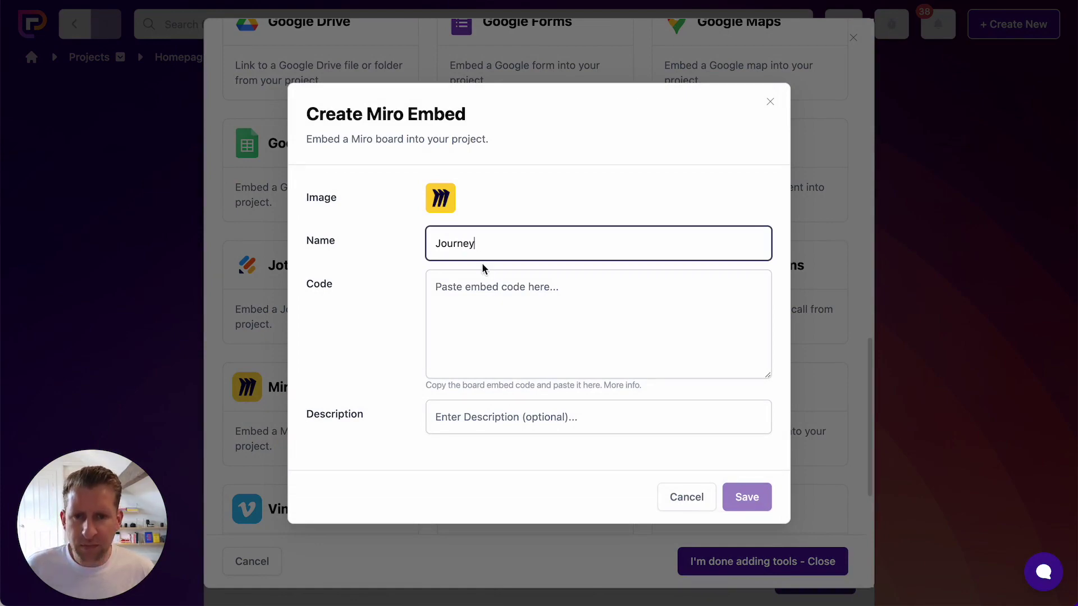
left_click(484, 282)
key("ctrl+v")
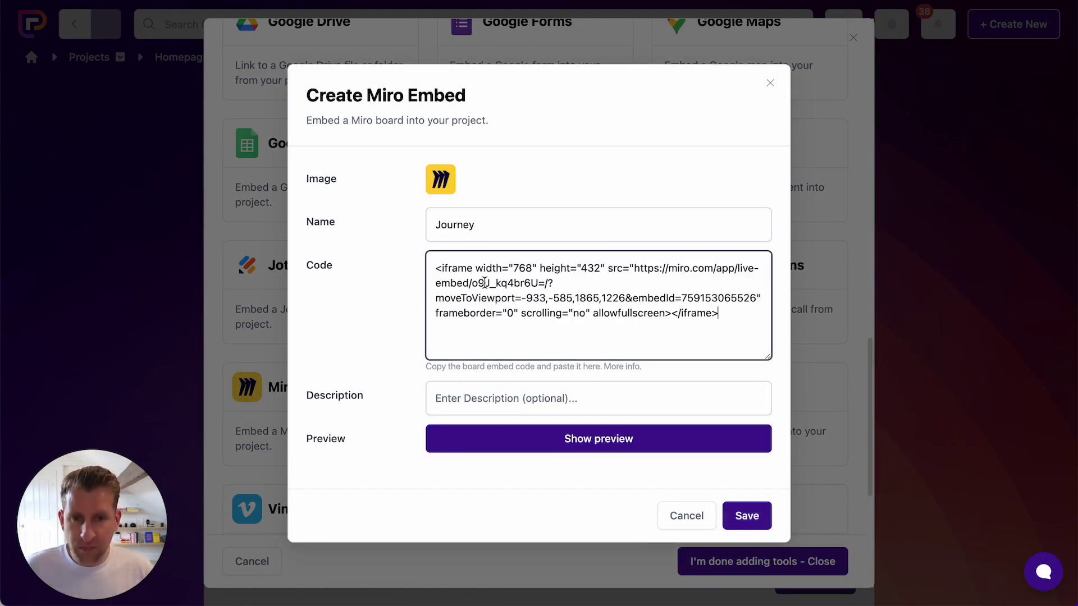
left_click(756, 513)
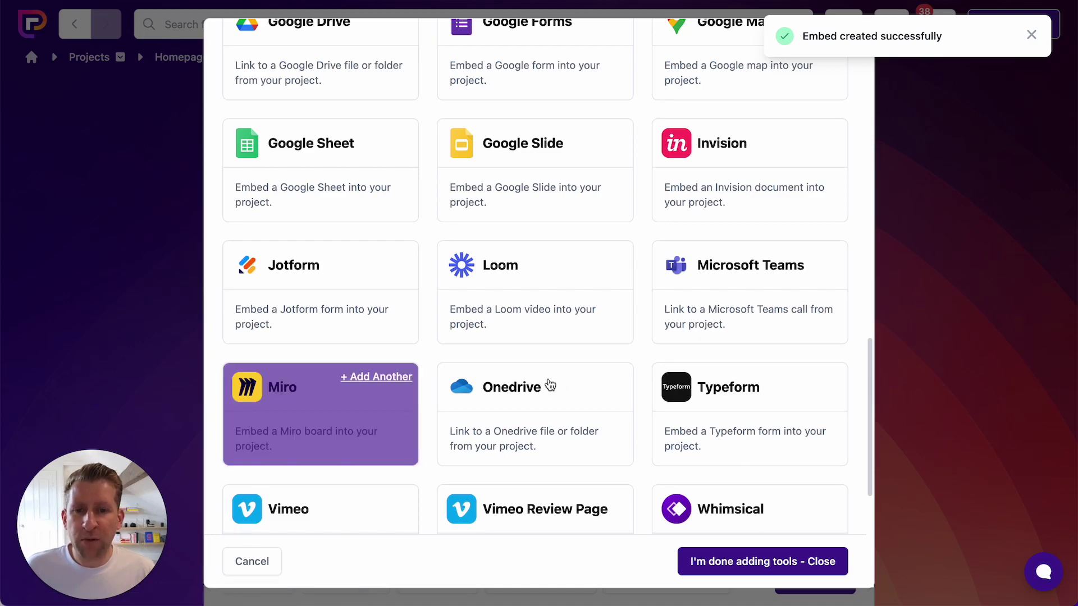
scroll(550, 385, "up", 9)
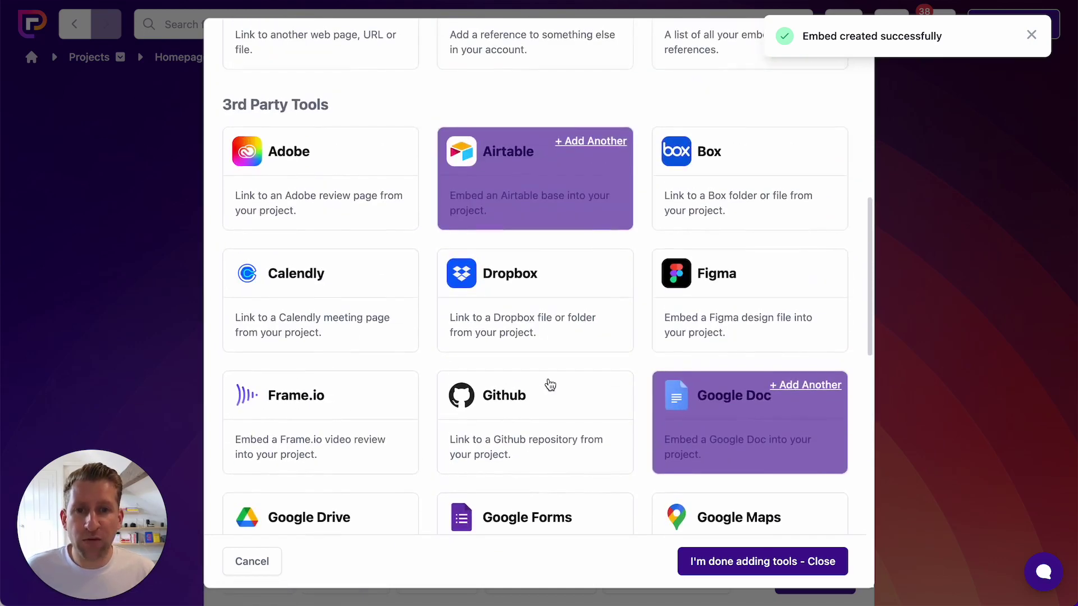
Close the tools dialog and review the Script and Journey cards on the project page
left_click(739, 561)
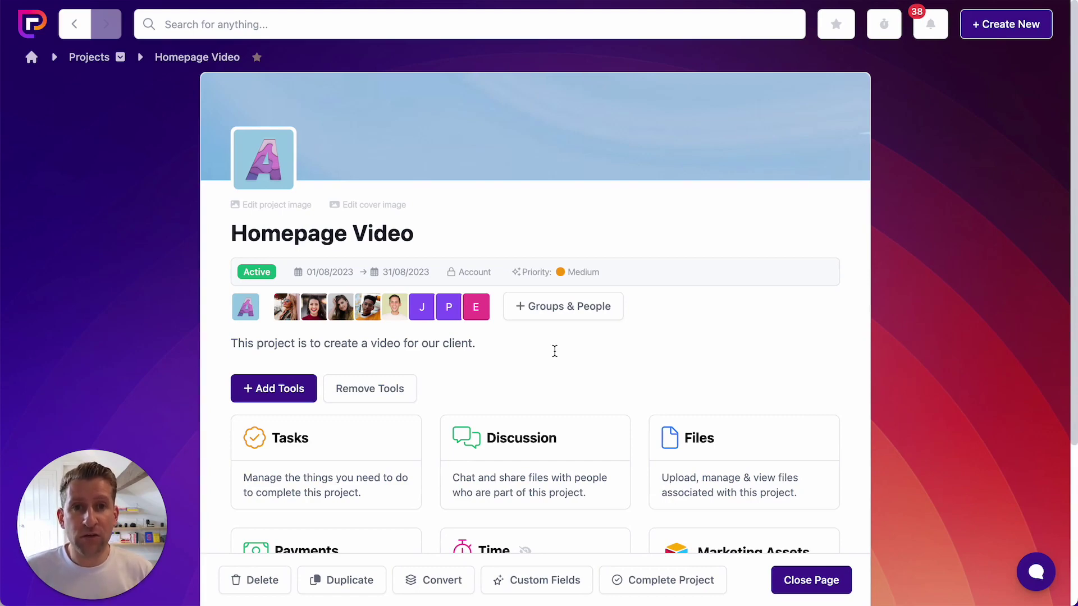
scroll(568, 351, "down", 1)
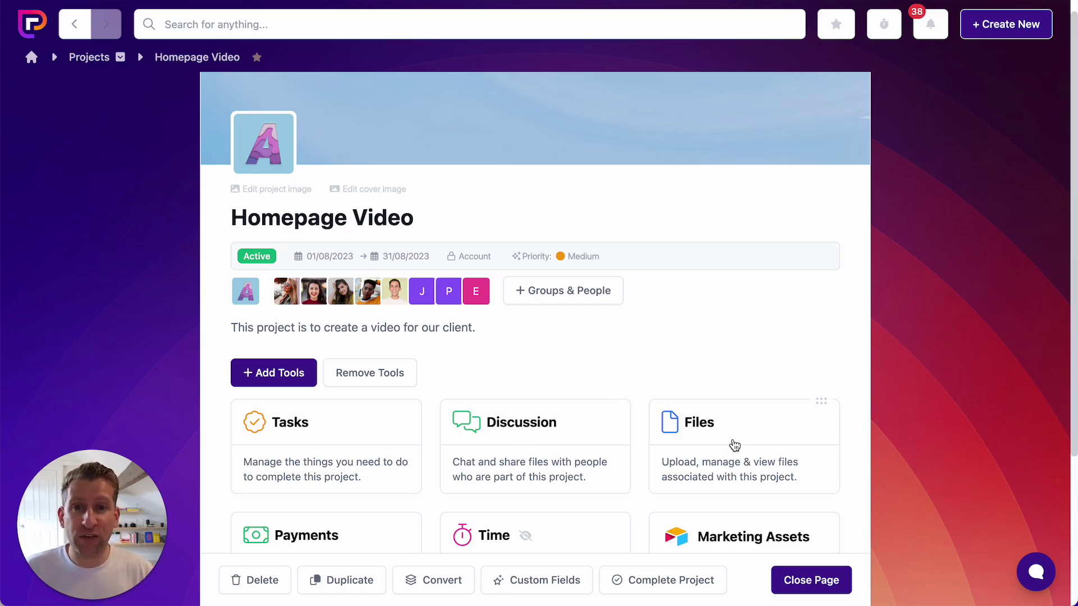
scroll(735, 445, "down", 2)
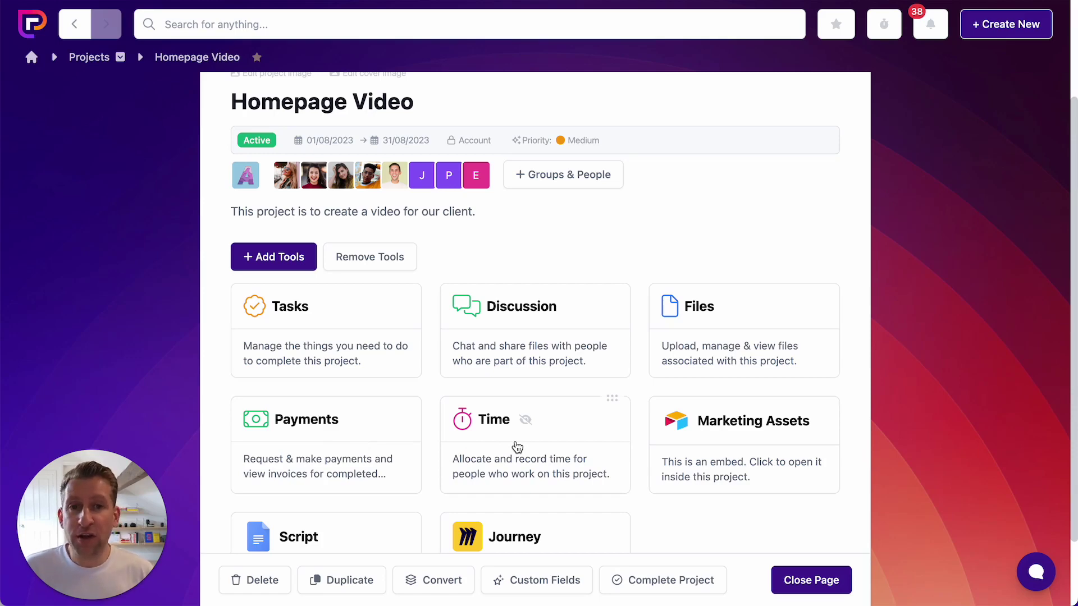
scroll(517, 446, "down", 1)
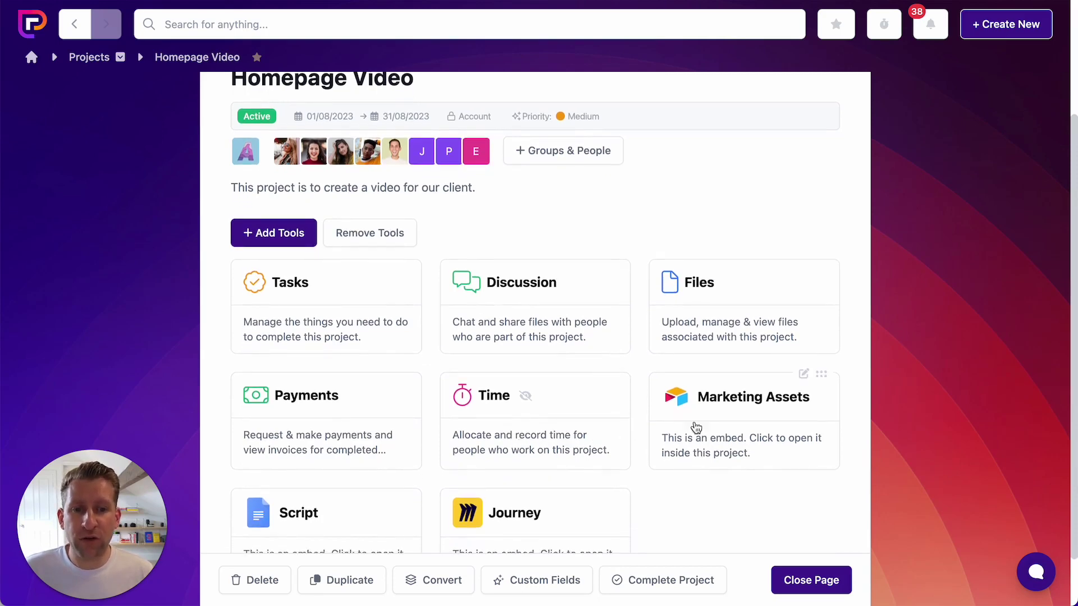
scroll(701, 430, "down", 1)
scroll(675, 460, "down", 1)
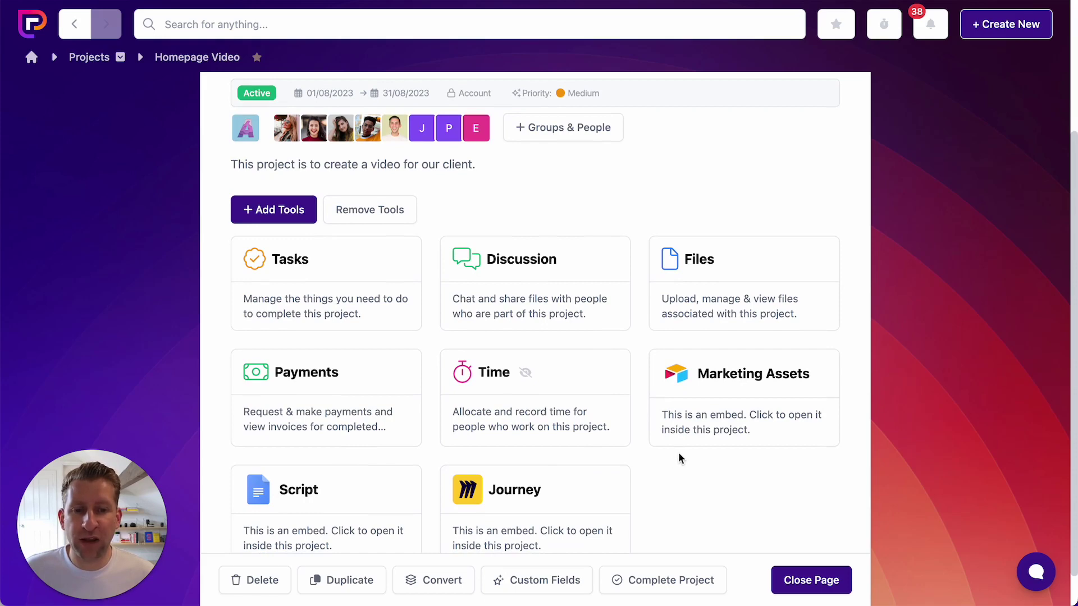
Open the Marketing Assets embed, hide the Extensions panel, and browse the Products table
mouse_move(718, 375)
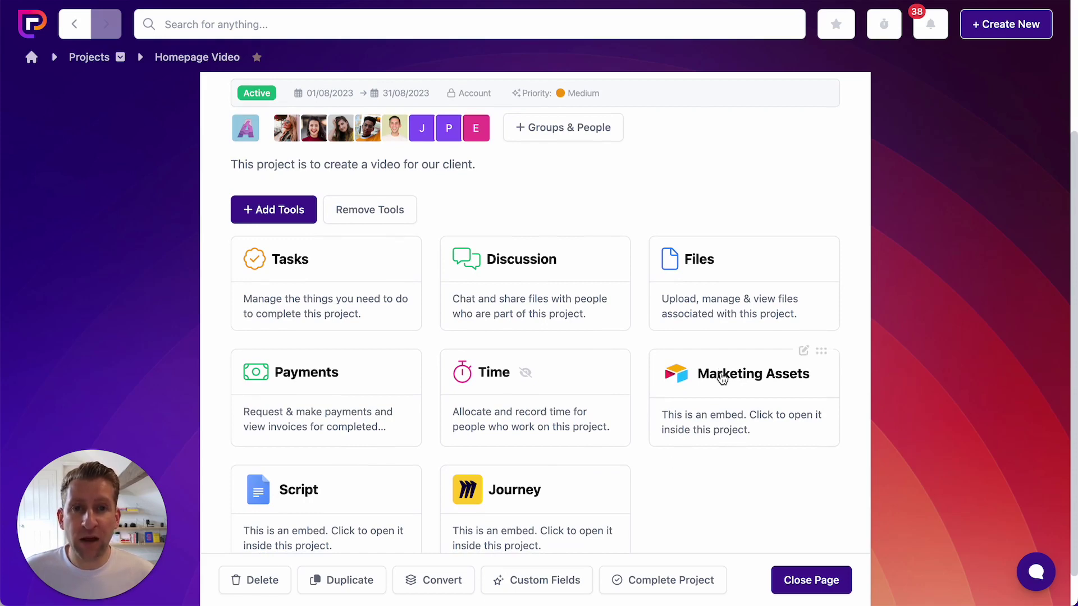
left_click(722, 379)
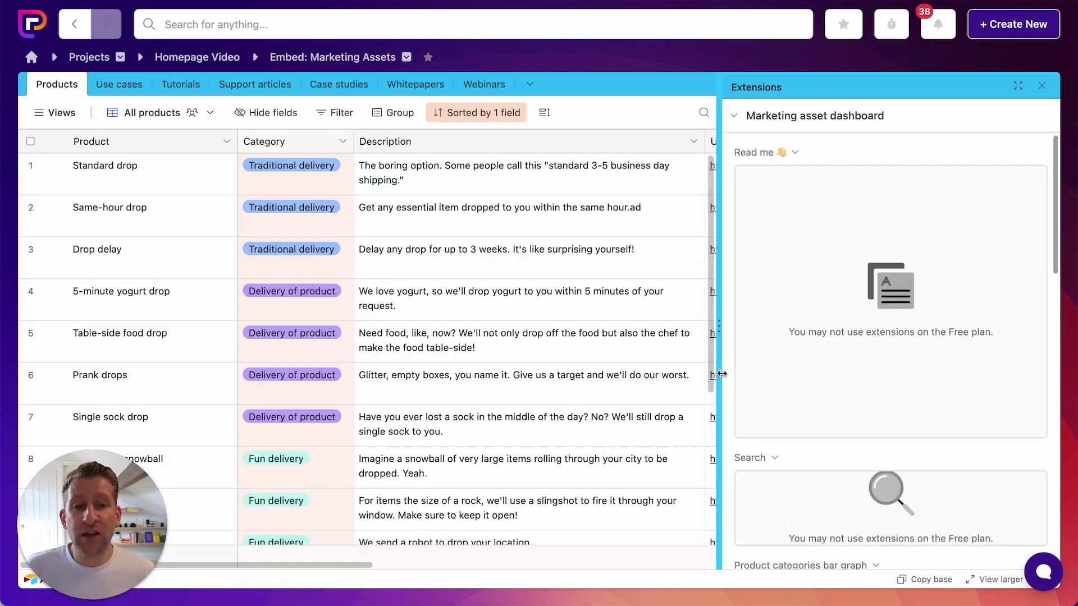
left_click(1042, 86)
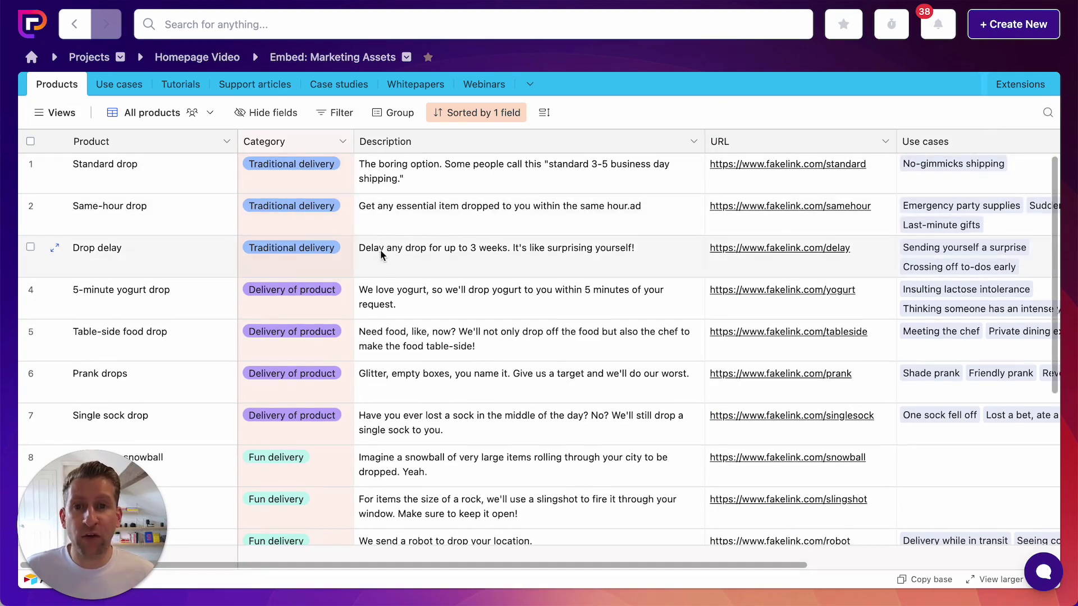
scroll(381, 255, "down", 5)
scroll(380, 254, "up", 5)
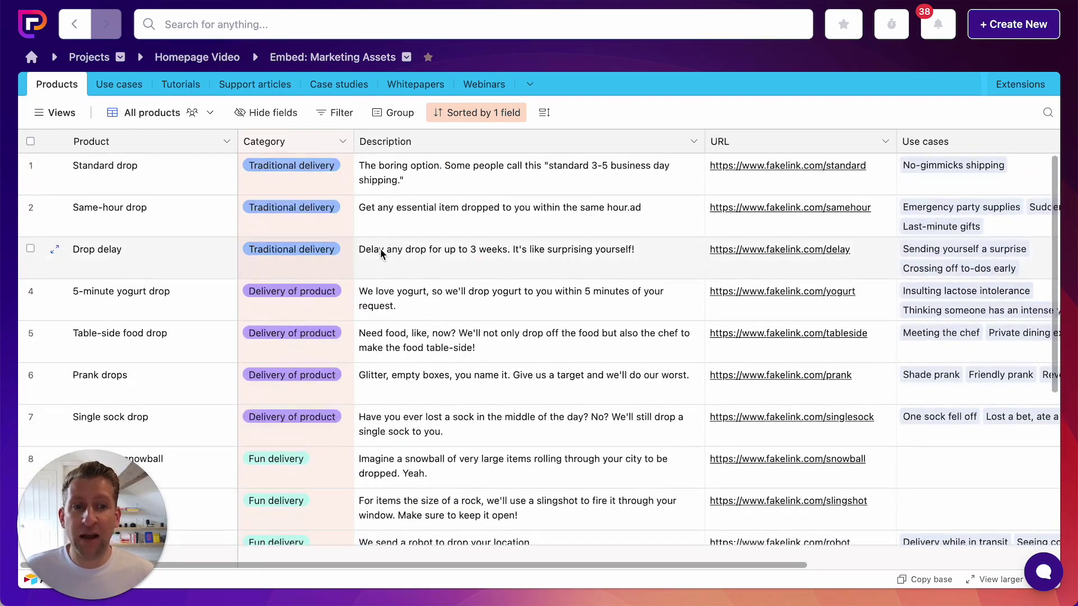
scroll(388, 251, "right", 5)
scroll(396, 253, "left", 5)
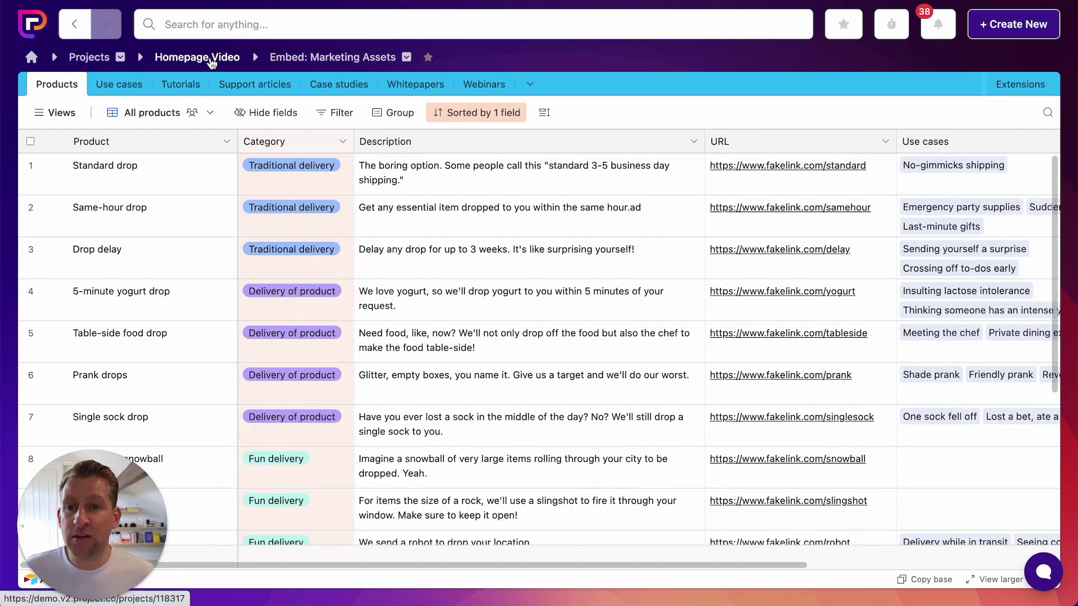
Open the Script Google Doc, type and delete test text in its first cell, then return
left_click(212, 62)
scroll(438, 191, "down", 4)
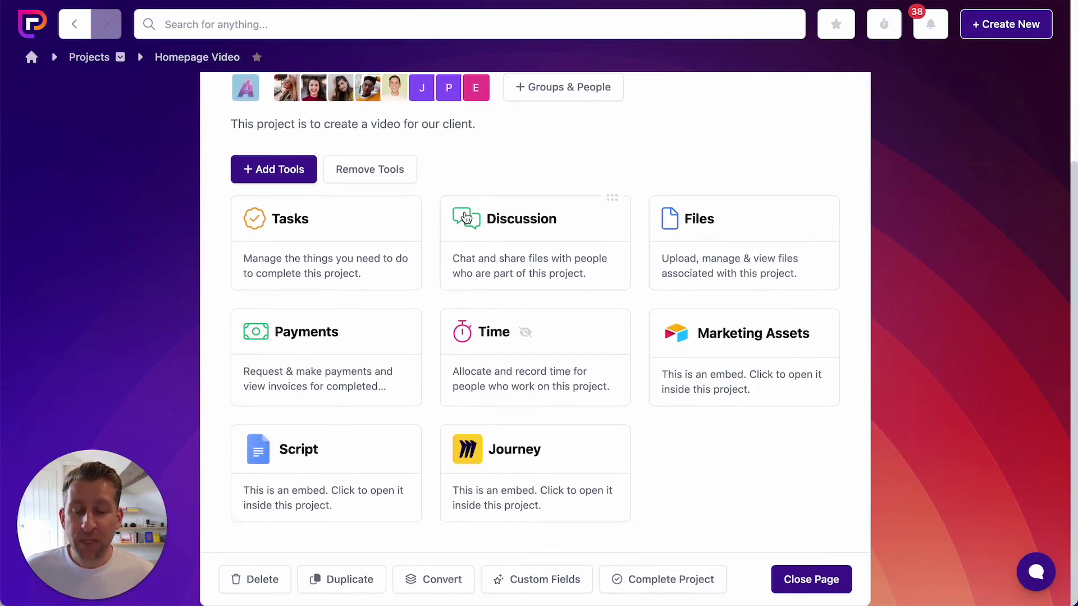
left_click(301, 472)
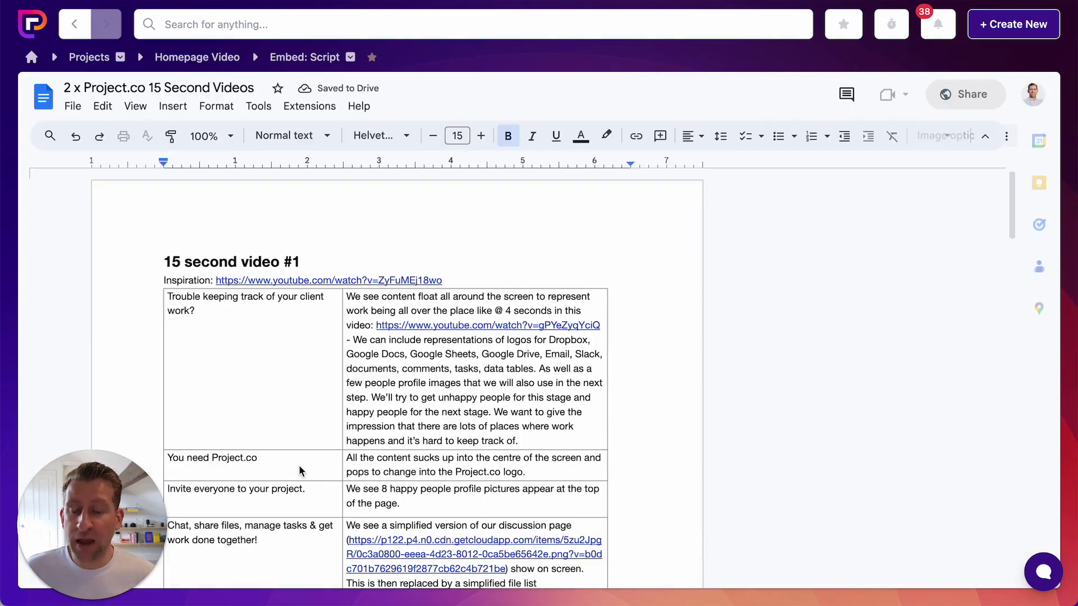
left_click(277, 326)
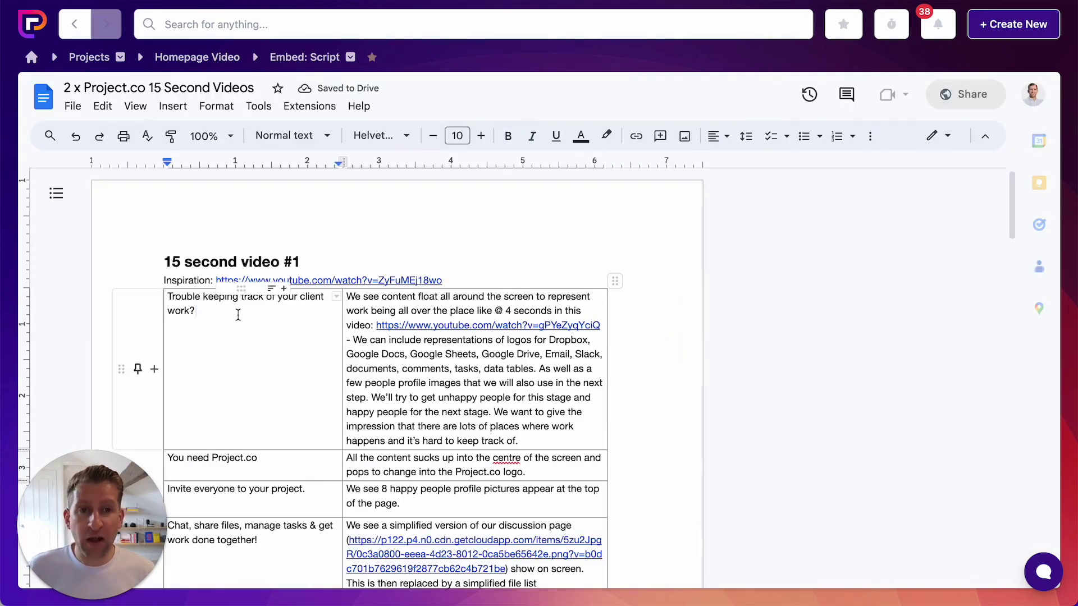
type("Gsg rg")
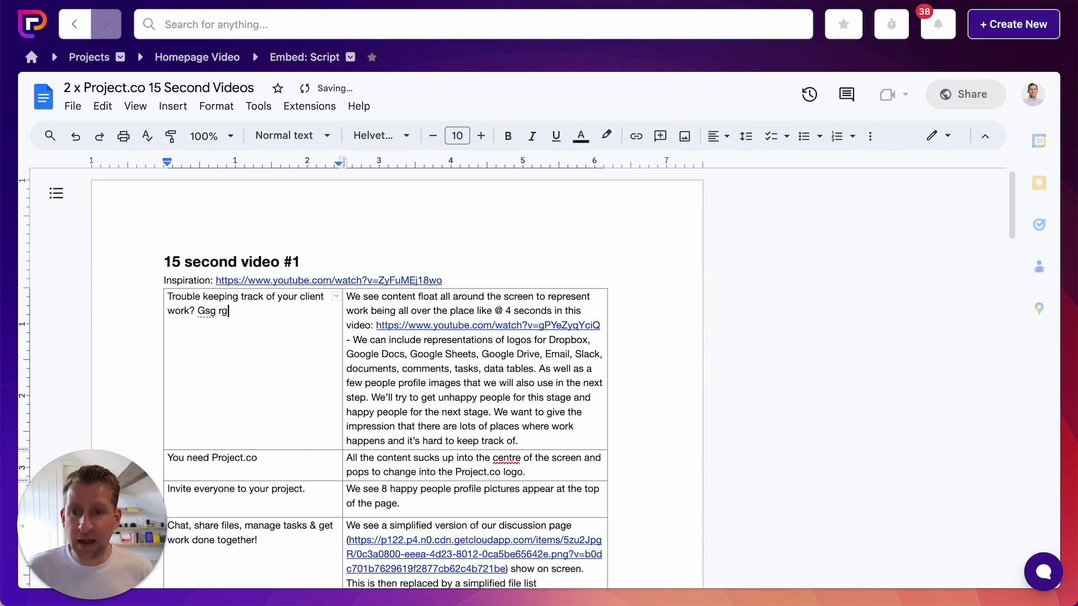
key("BackSpace")
key("BackSpace")
key("BackSpace")
key("BackSpace")
key("BackSpace")
key("BackSpace")
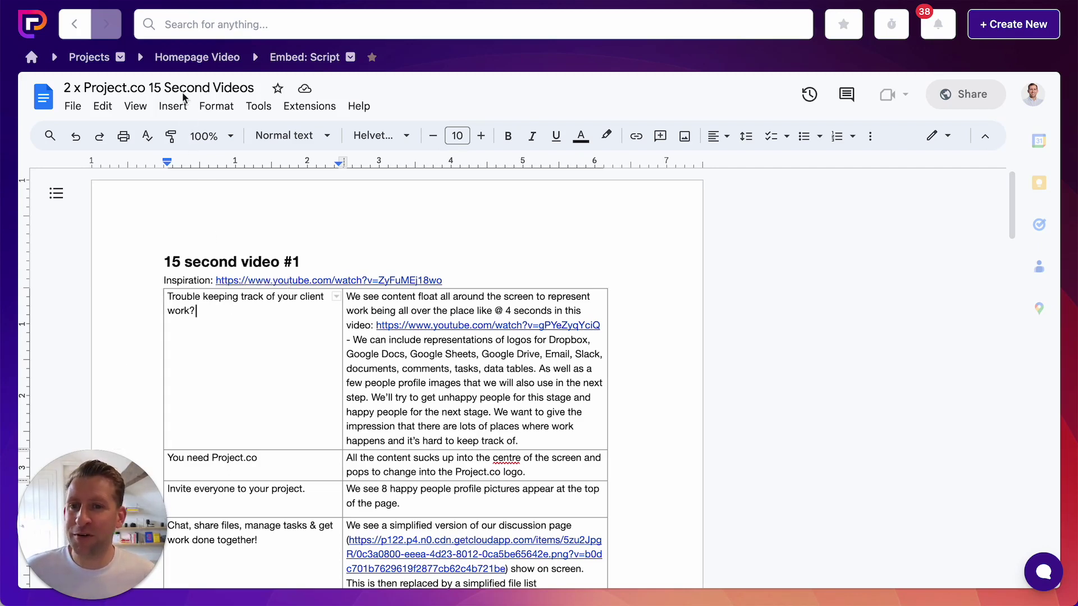
left_click(187, 59)
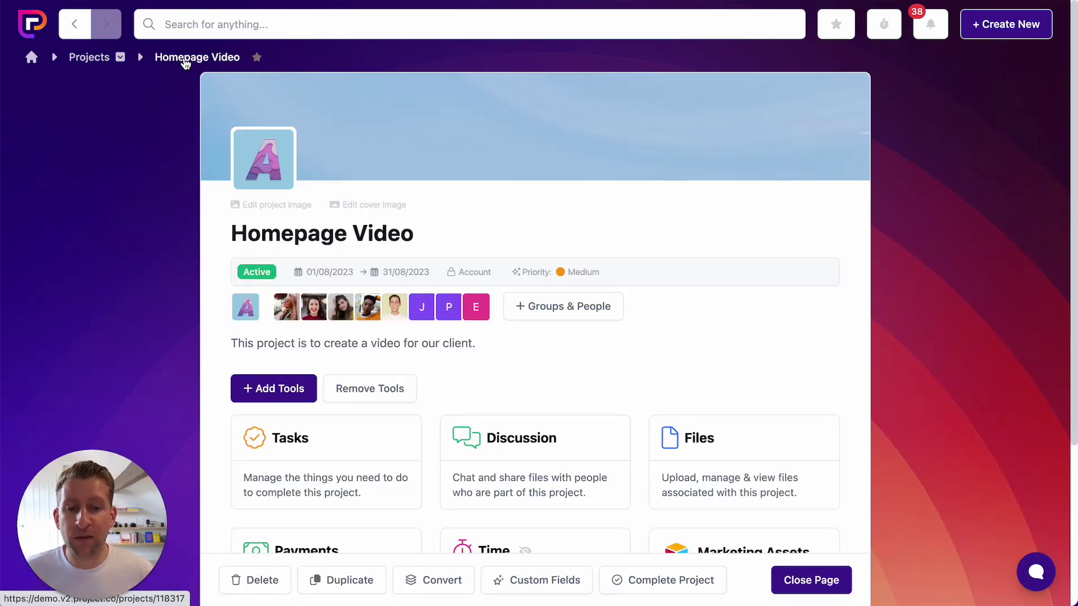
Open the Journey embed from the Homepage Video project page
scroll(254, 331, "down", 3)
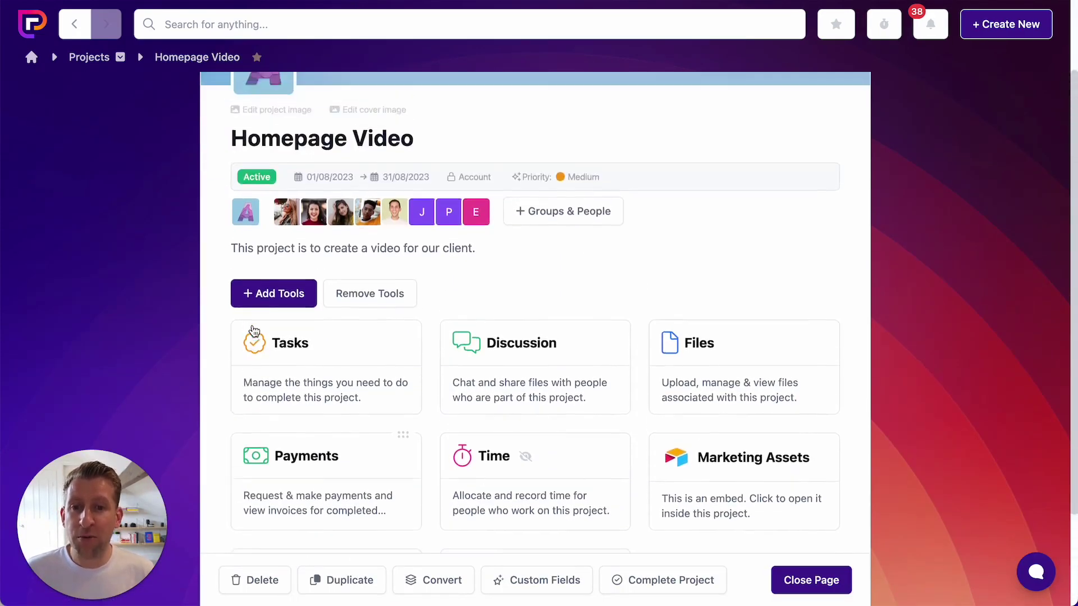
scroll(251, 330, "up", 2)
scroll(244, 336, "up", 2)
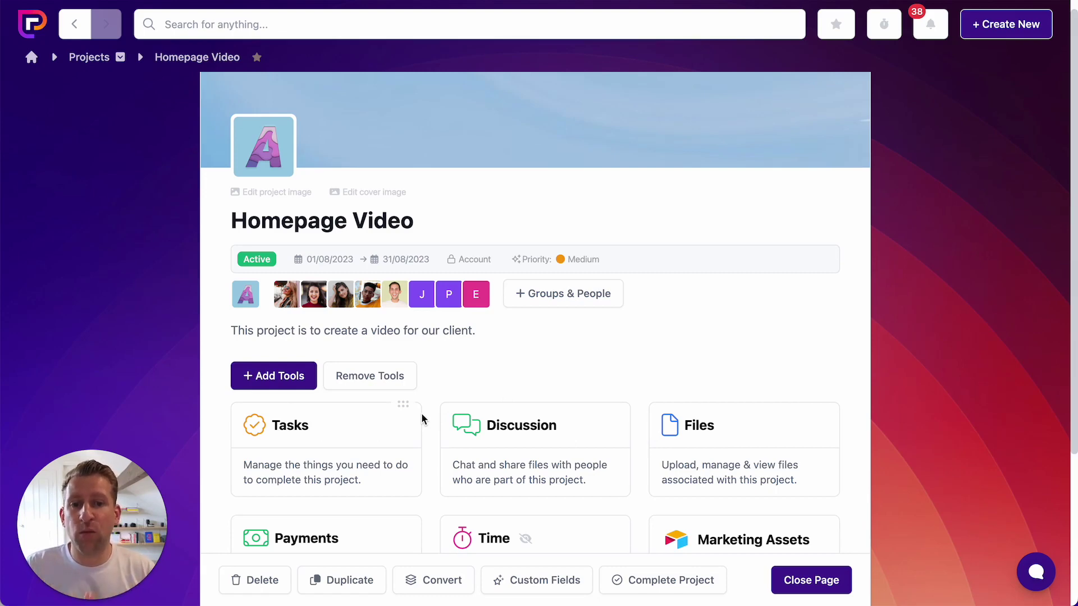
scroll(422, 418, "down", 5)
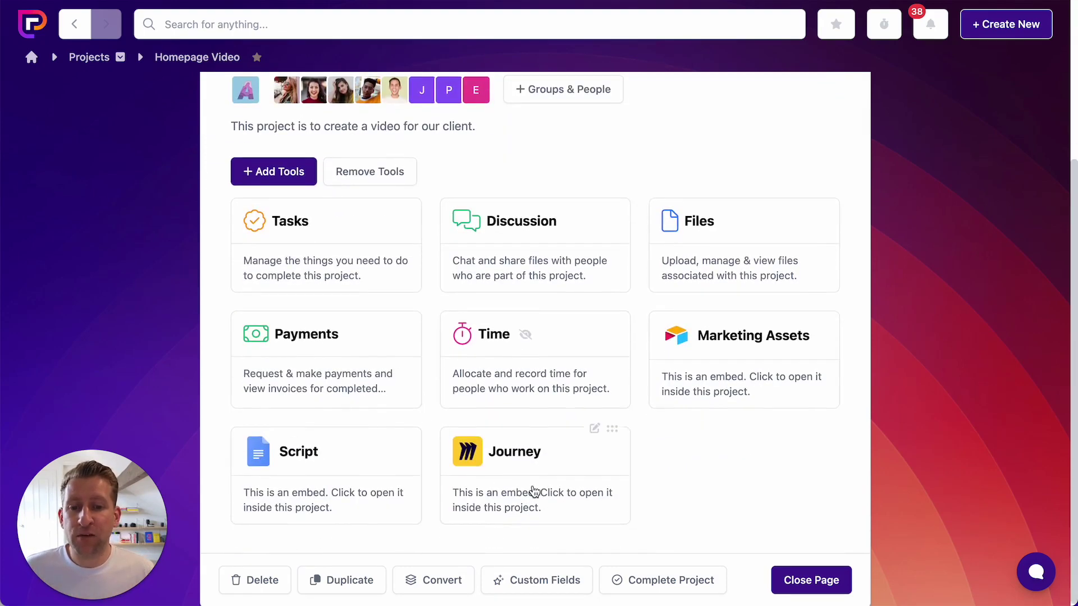
left_click(536, 492)
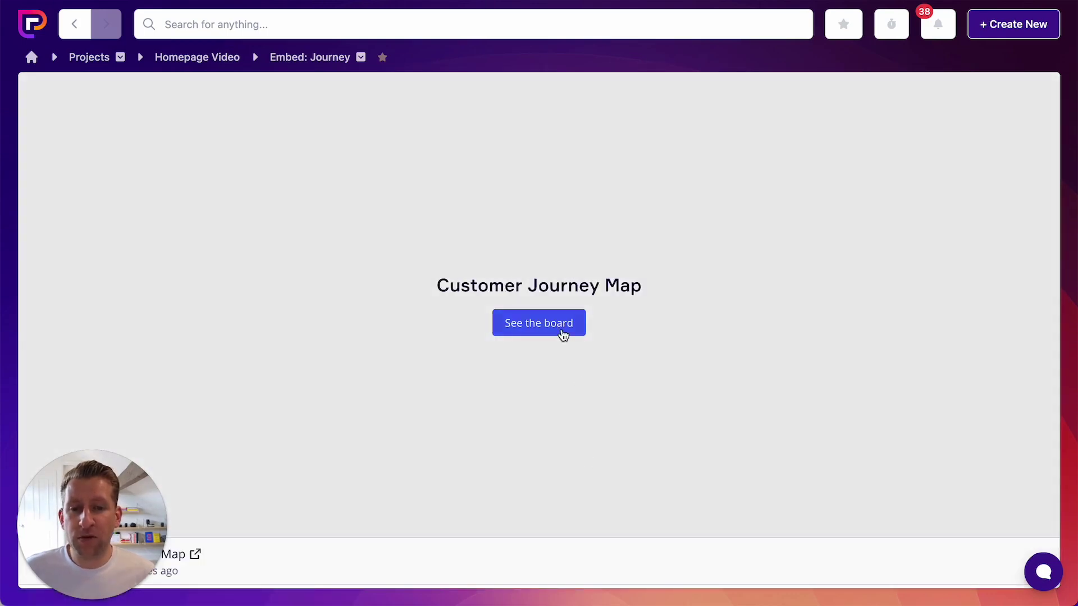
Load the Customer Journey Map board, test dragging a sticky note, then open the project Discussion
left_click(563, 331)
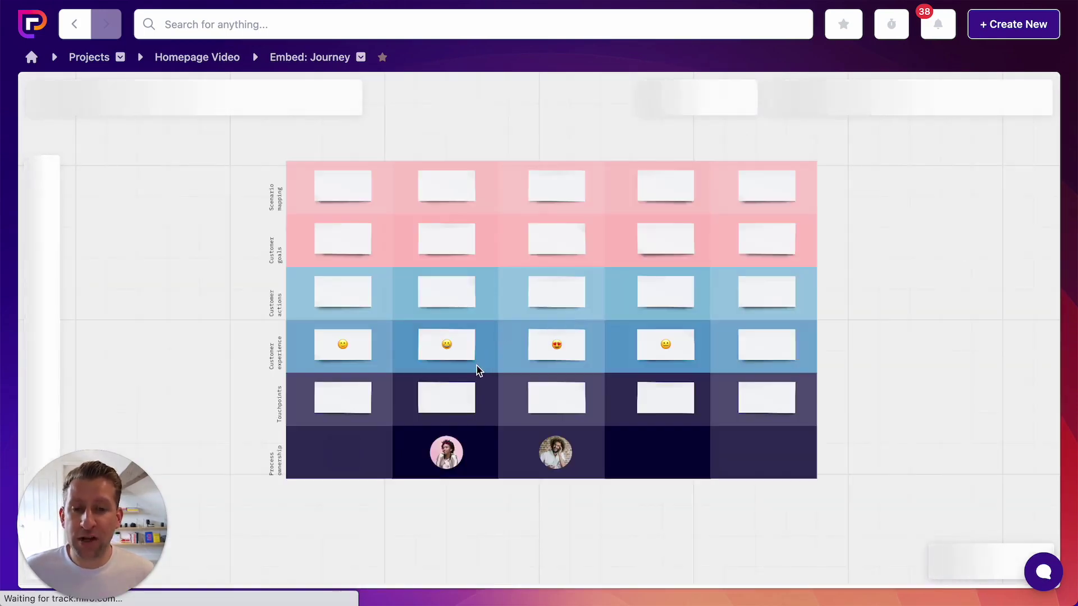
mouse_move(559, 241)
left_mouse_down()
mouse_move(631, 265)
mouse_move(555, 243)
left_mouse_up()
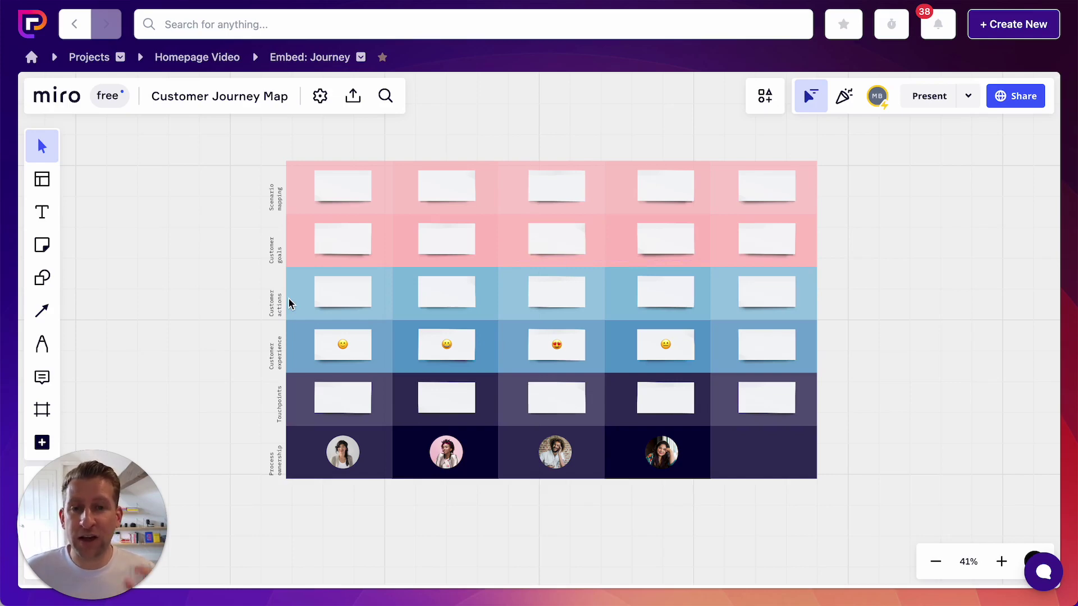
left_click(211, 63)
left_click(509, 468)
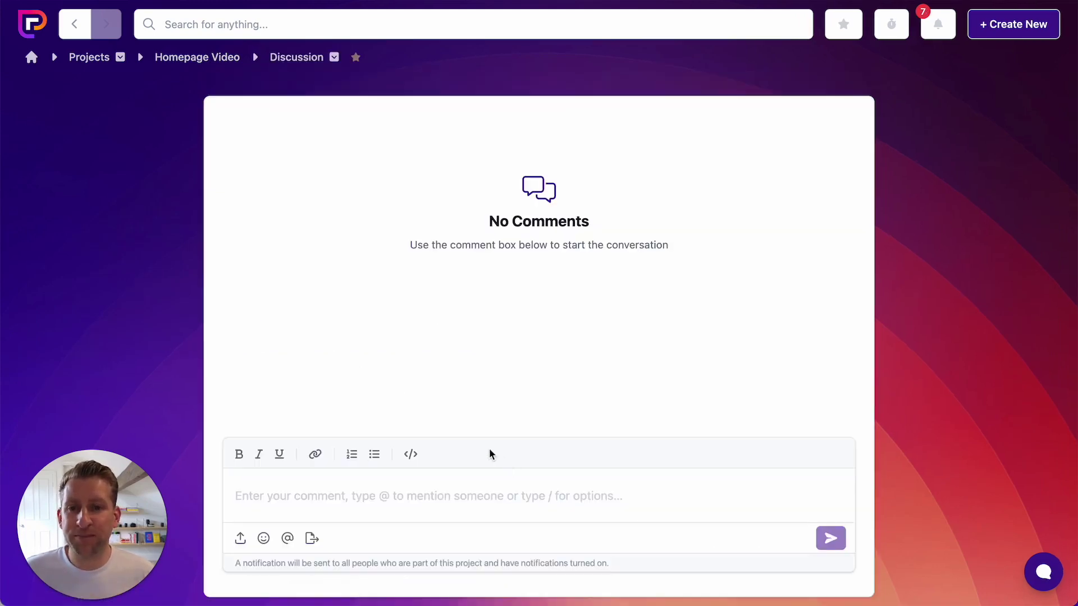
Go back from the empty Discussion to the Homepage Video project page
left_click(182, 60)
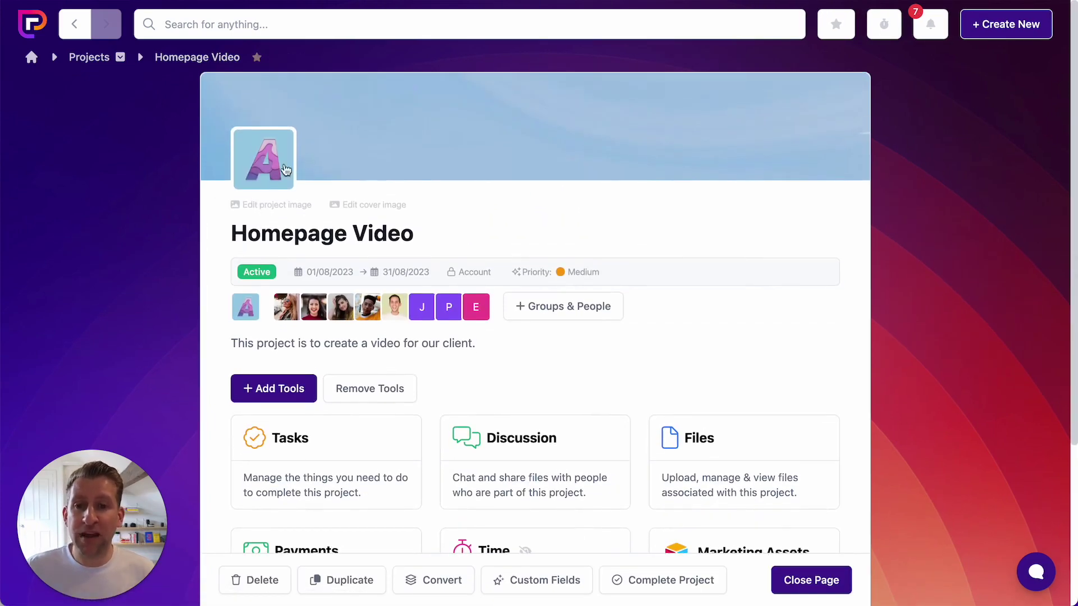
scroll(220, 335, "down", 4)
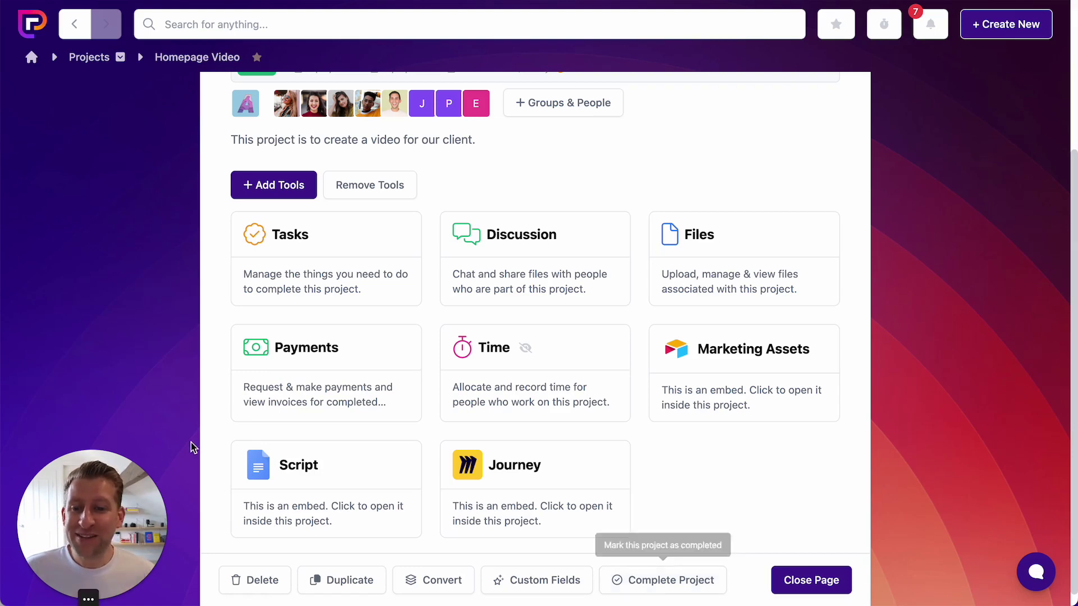
scroll(191, 442, "up", 5)
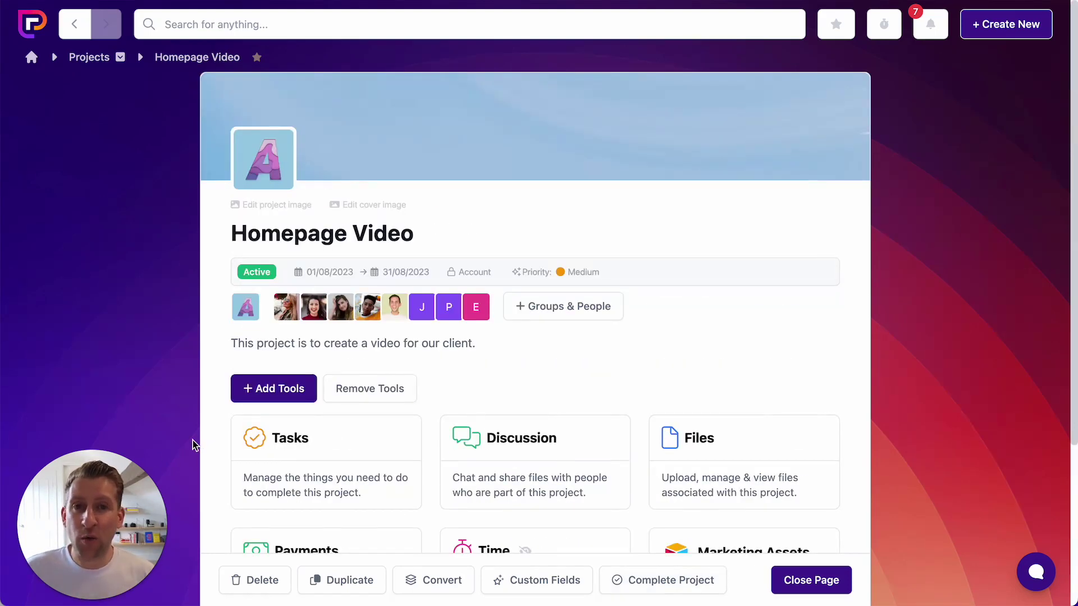